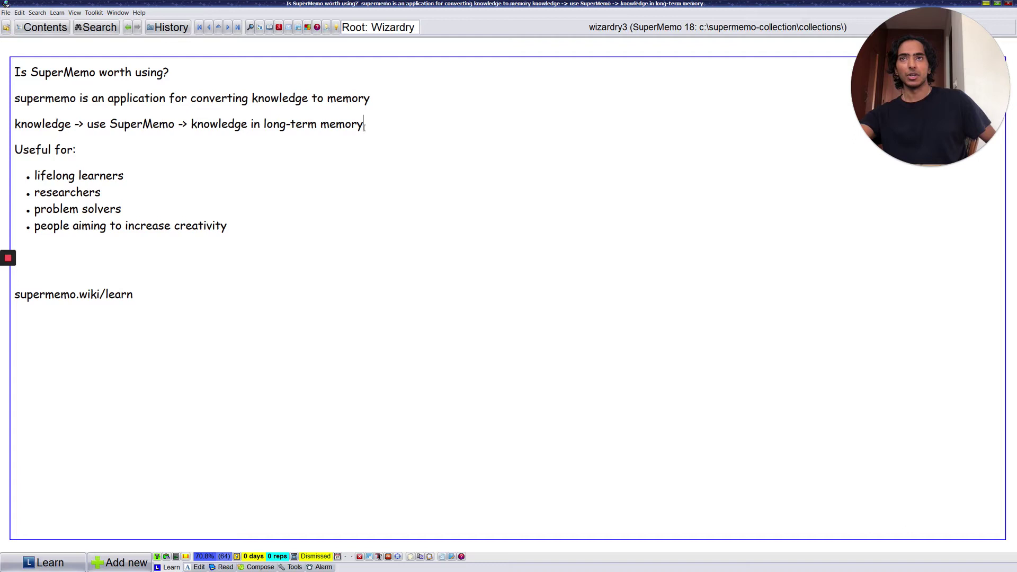
# Step: Advance through the two-question element and SuperMemo for Wizards topic to the three-point overview list
pyautogui.hotkey('alt', 'pagedown')
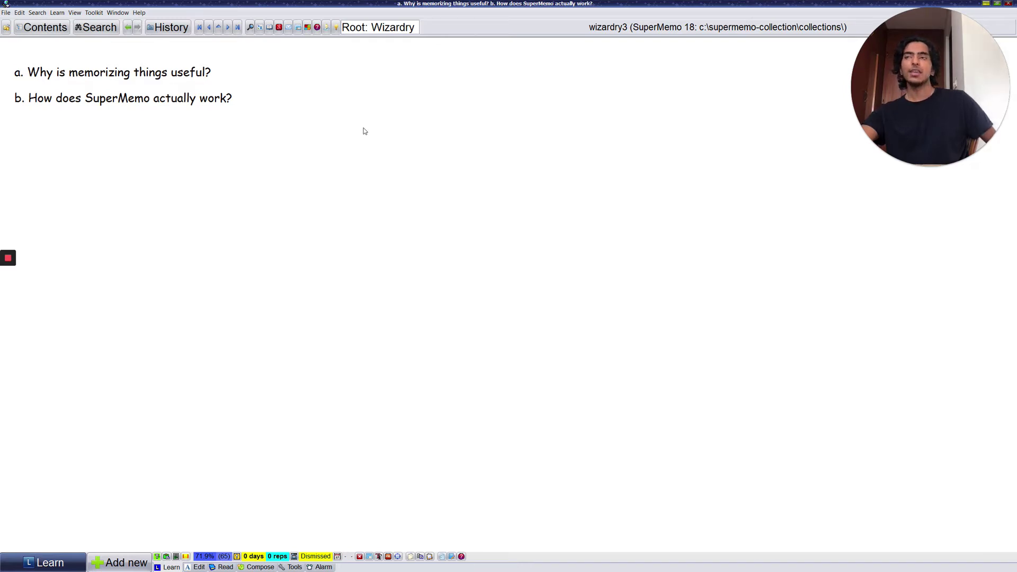
pyautogui.press('pagedown')
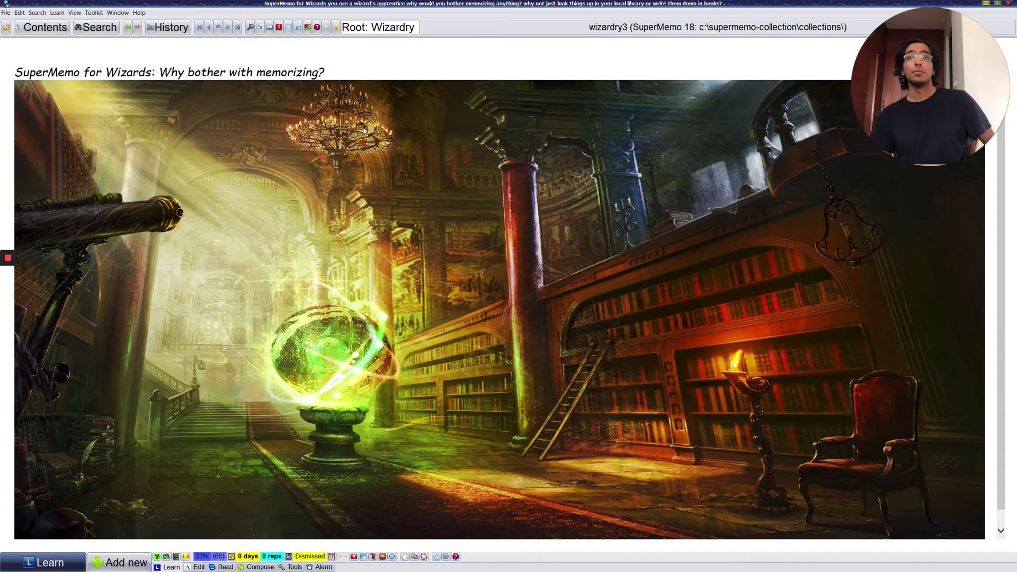
pyautogui.press('pagedown')
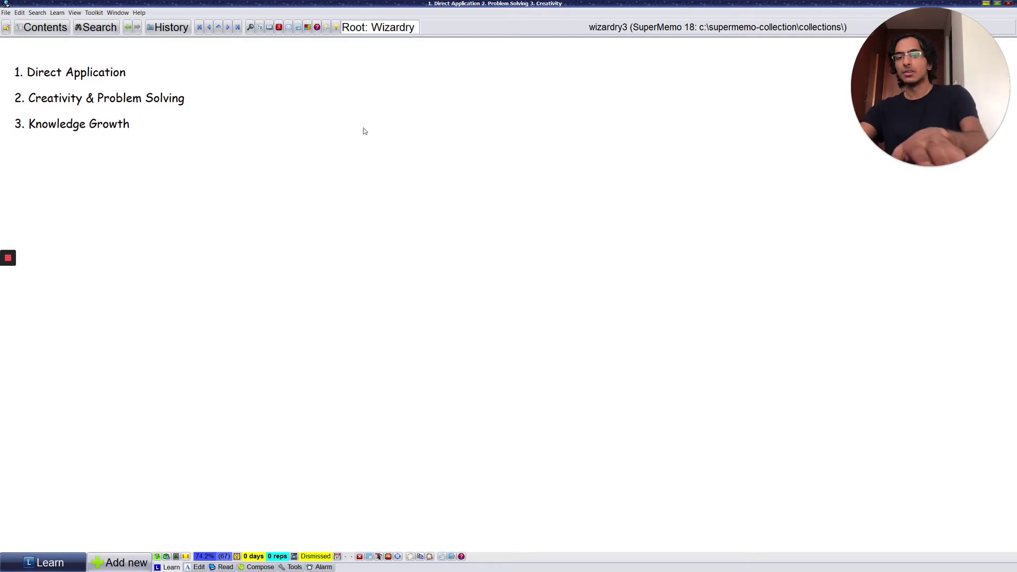
# Step: Advance to 'Cave of Goblins: Direct Spell Application' and scroll up so its title shows
pyautogui.press('pagedown')
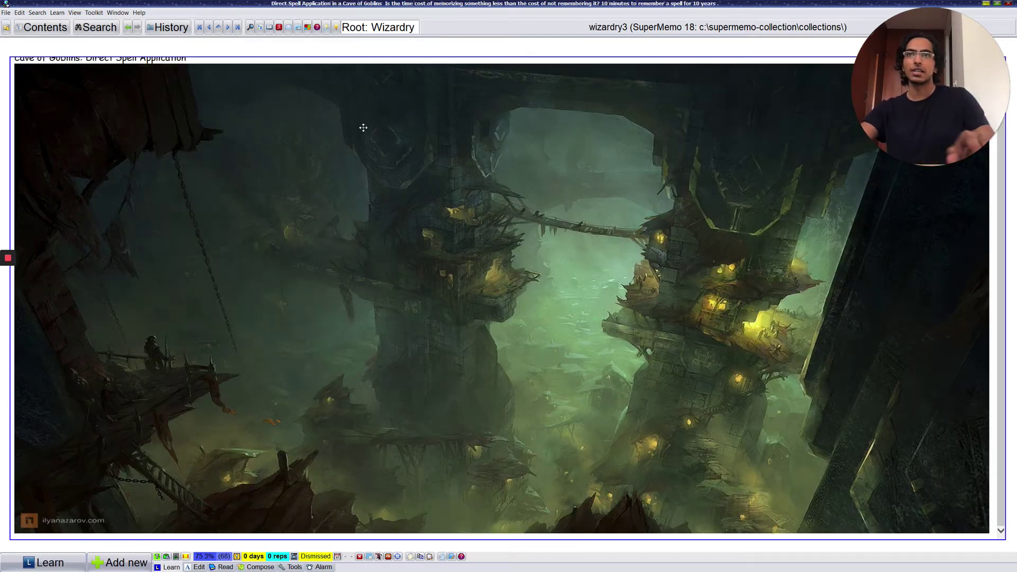
pyautogui.scroll(1, 363, 128)
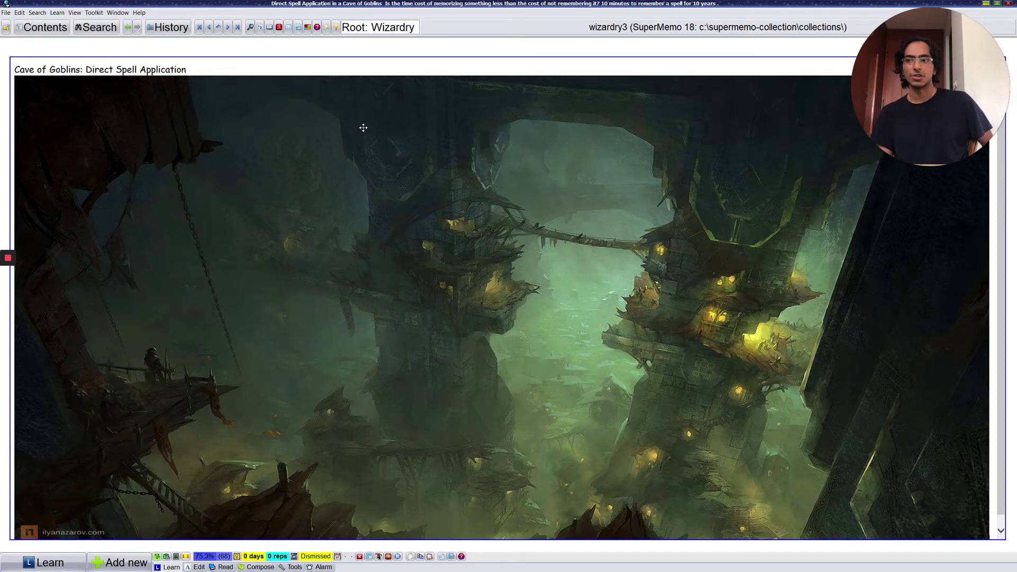
# Step: Pass the Dragon's Lair topic to reach the Fireball, Chain Lightning, Destructive Wave, Ray of Frost list
pyautogui.hotkey('ctrl', 'l')
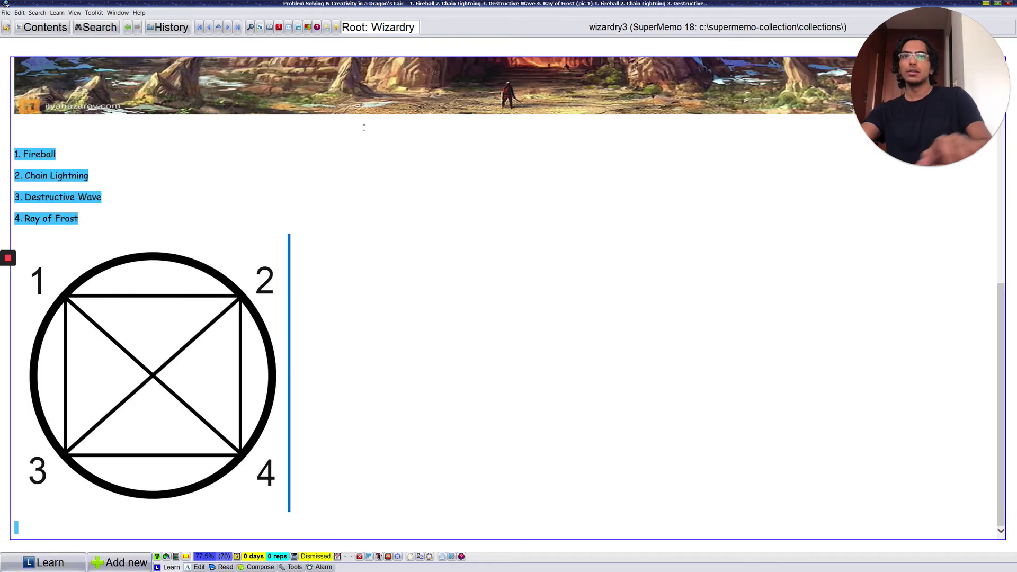
pyautogui.scroll(5, 318, 124)
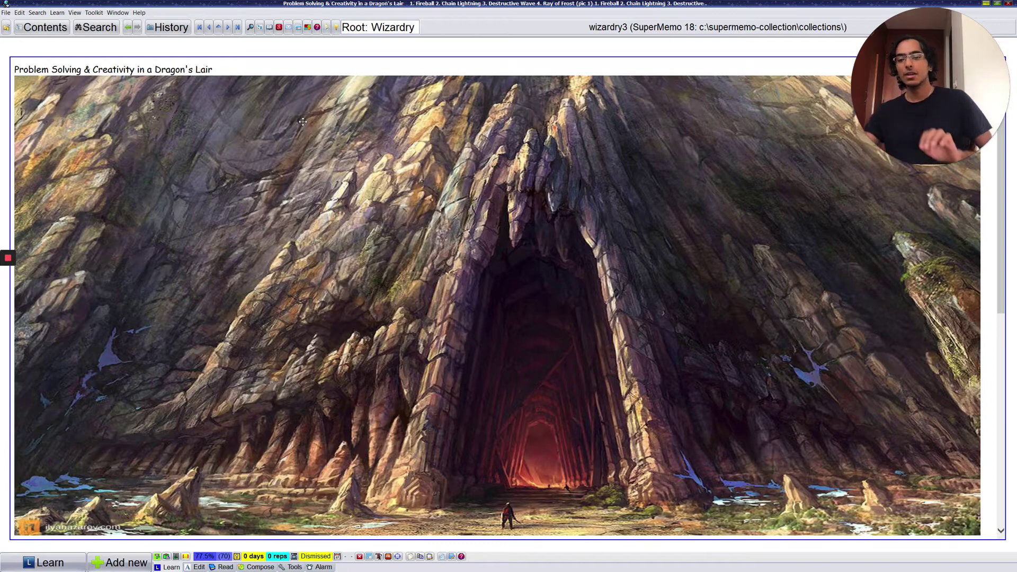
pyautogui.press('Return')
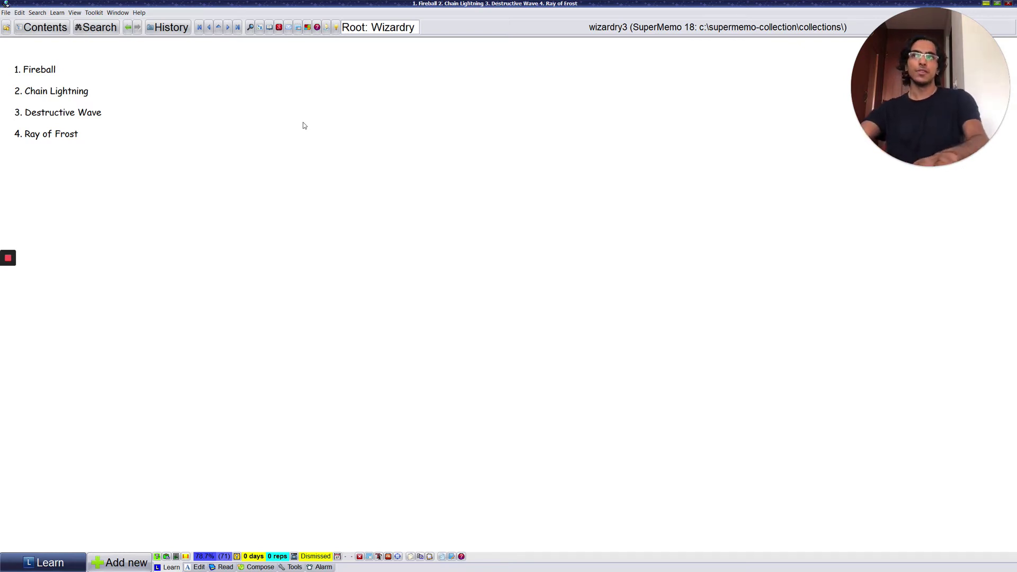
# Step: Reach the eight-spell list with its circle diagram and place the caret in the spell text
pyautogui.press('alt')
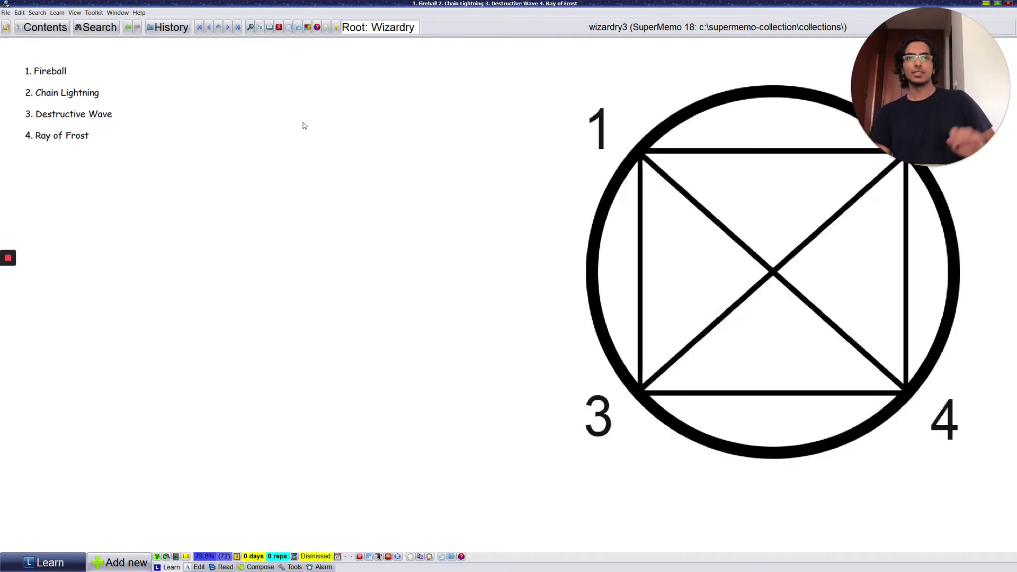
pyautogui.moveTo(937, 46); pyautogui.dragTo(110, 421)
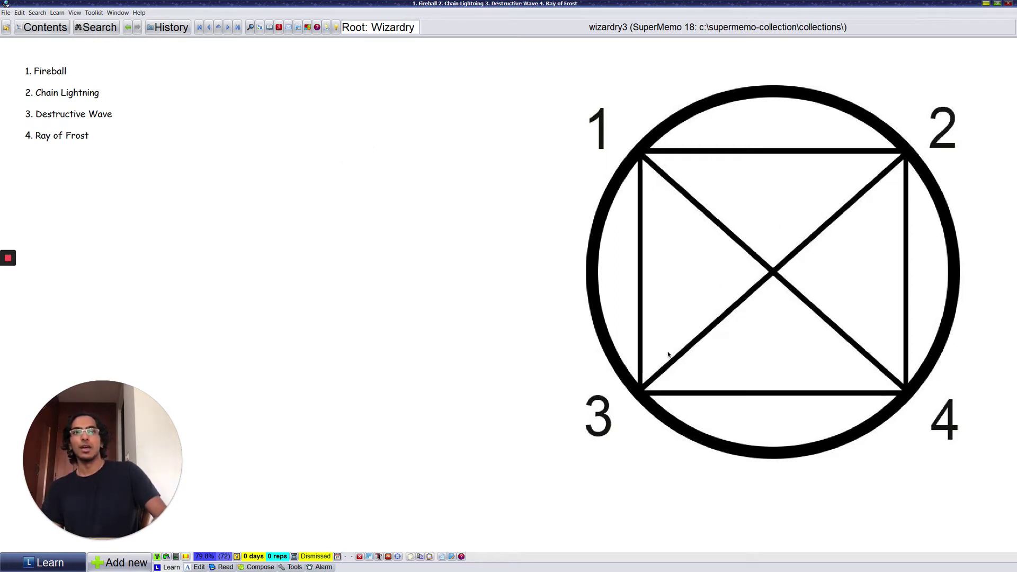
pyautogui.click(365, 154)
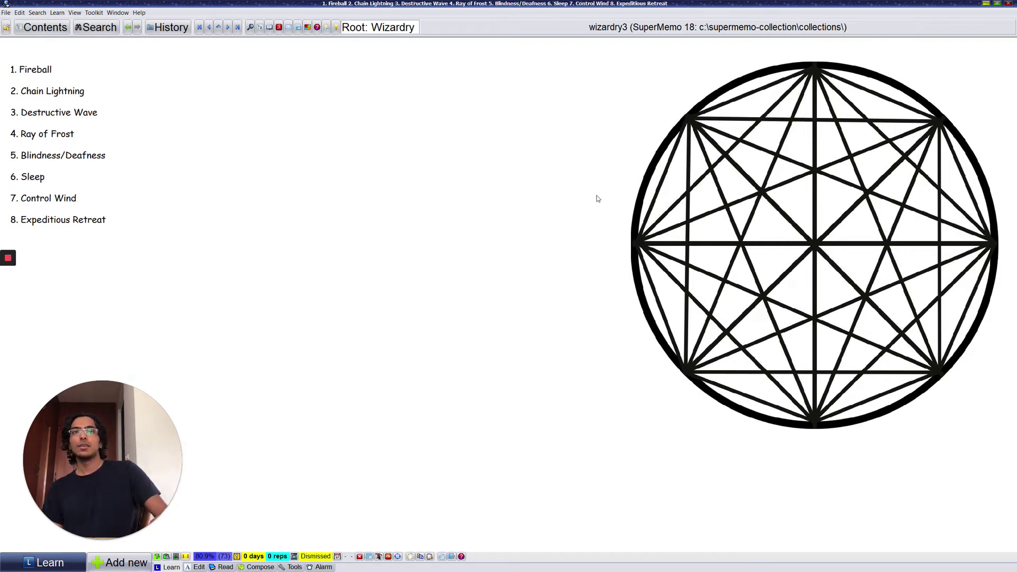
# Step: Set the caret after Chain Lightning and Blindness/Deafness, then select and deselect the whole list
pyautogui.click(53, 169)
pyautogui.click(76, 66)
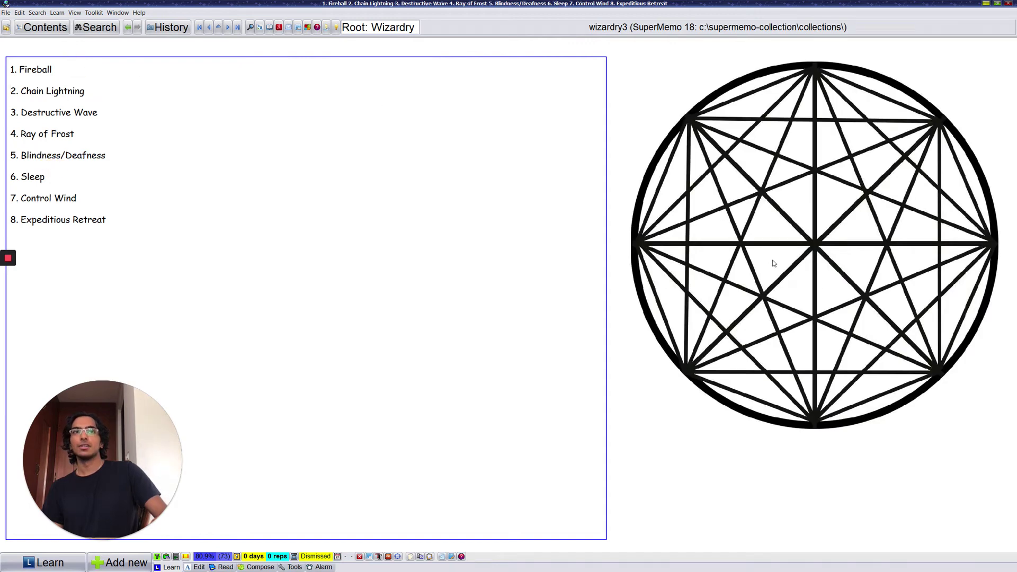
pyautogui.click(95, 86)
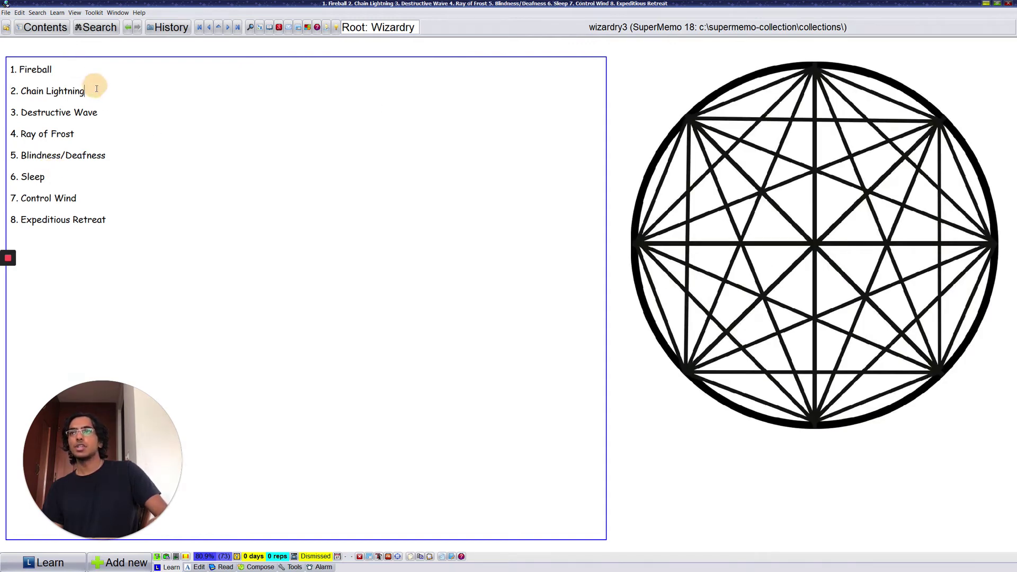
pyautogui.click(124, 151)
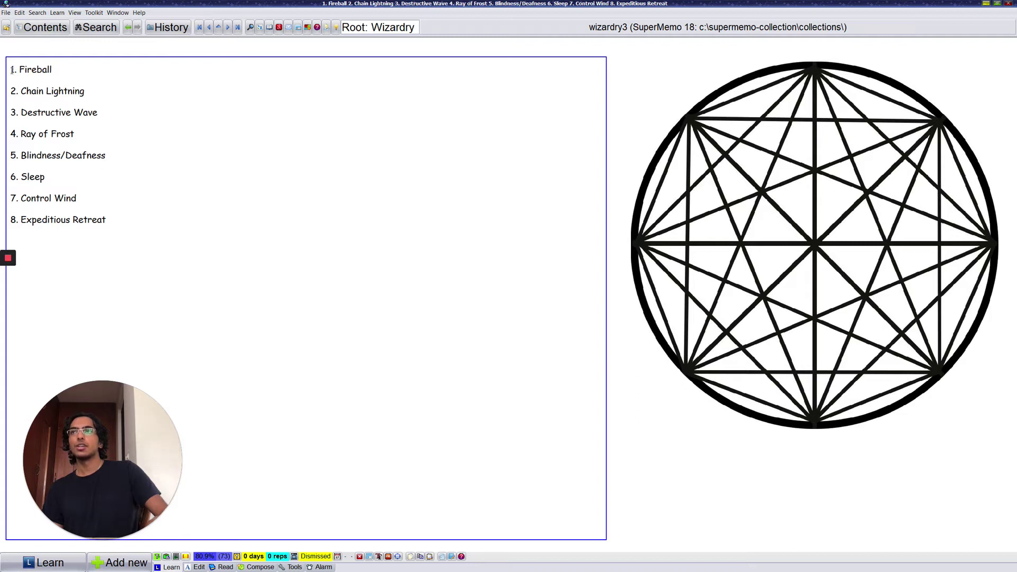
pyautogui.moveTo(12, 69); pyautogui.dragTo(143, 225)
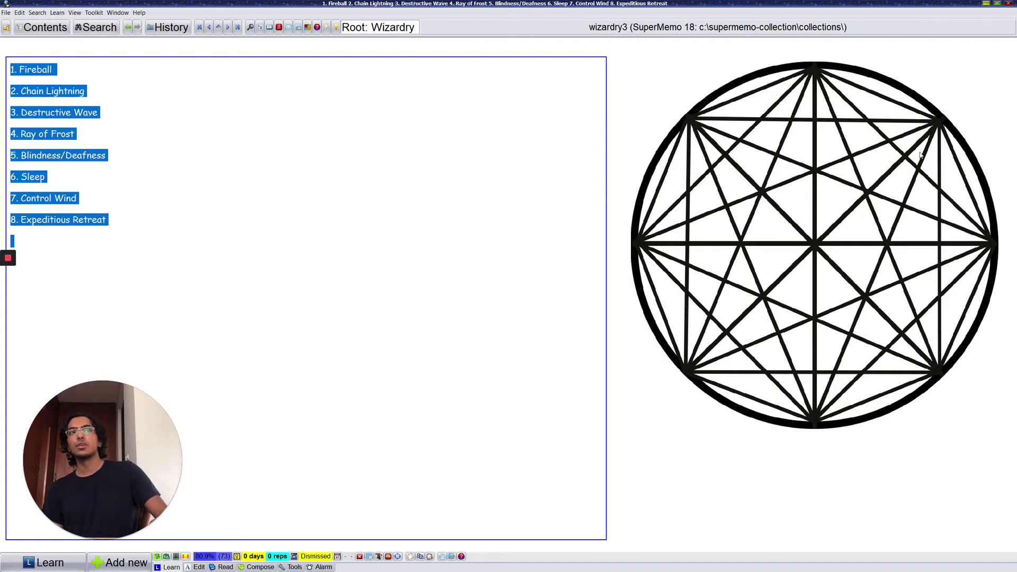
pyautogui.click(396, 112)
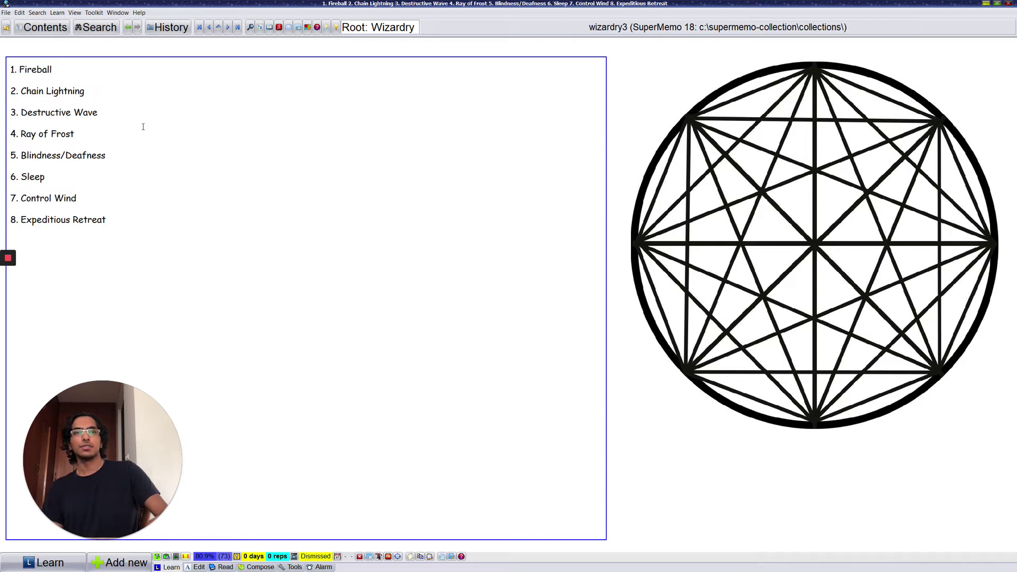
# Step: Select the first four spells, then advance to the Knowledge Growth element
pyautogui.moveTo(99, 130); pyautogui.dragTo(8, 67)
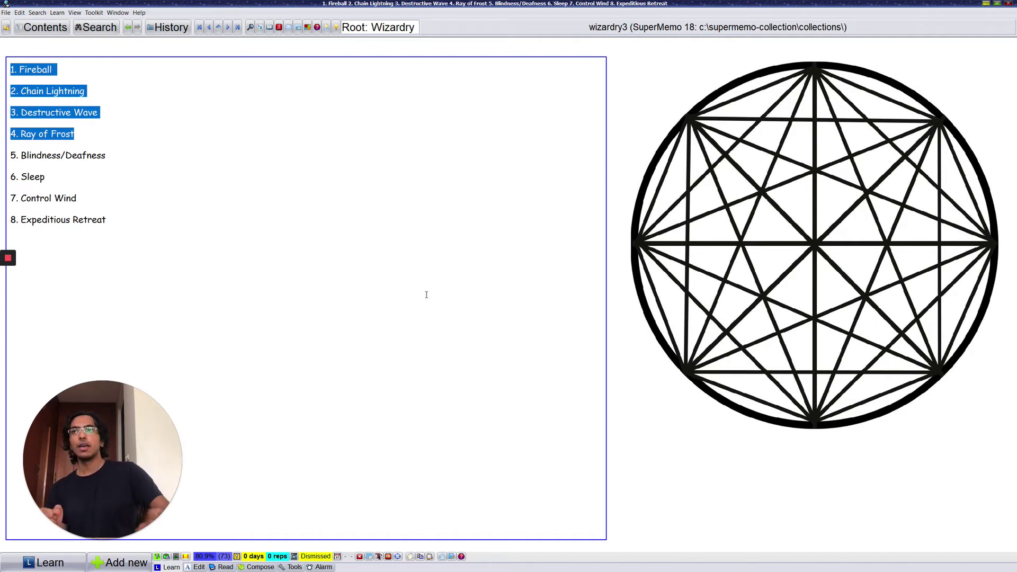
pyautogui.click(240, 191)
pyautogui.keyDown('shift'); pyautogui.click(112, 153); pyautogui.keyUp('shift')
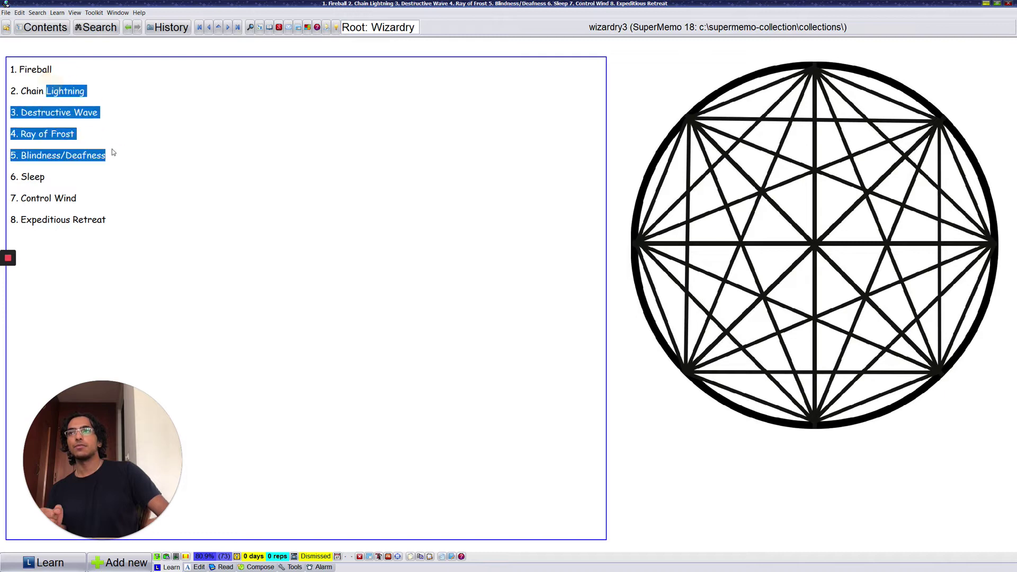
pyautogui.click(101, 135)
pyautogui.hotkey('ctrl', 'shift', 'Home')
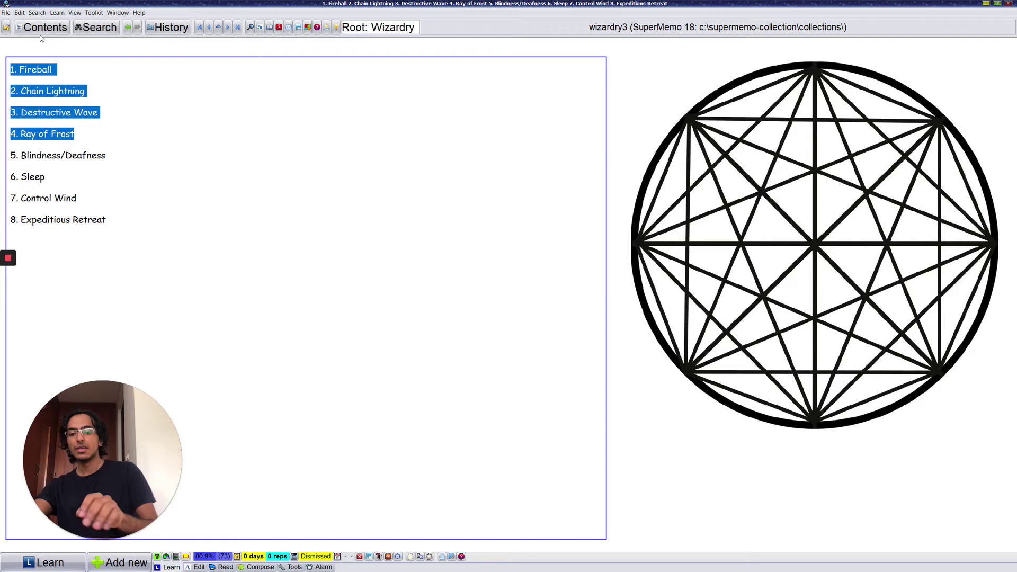
pyautogui.hotkey('ctrl', 'l')
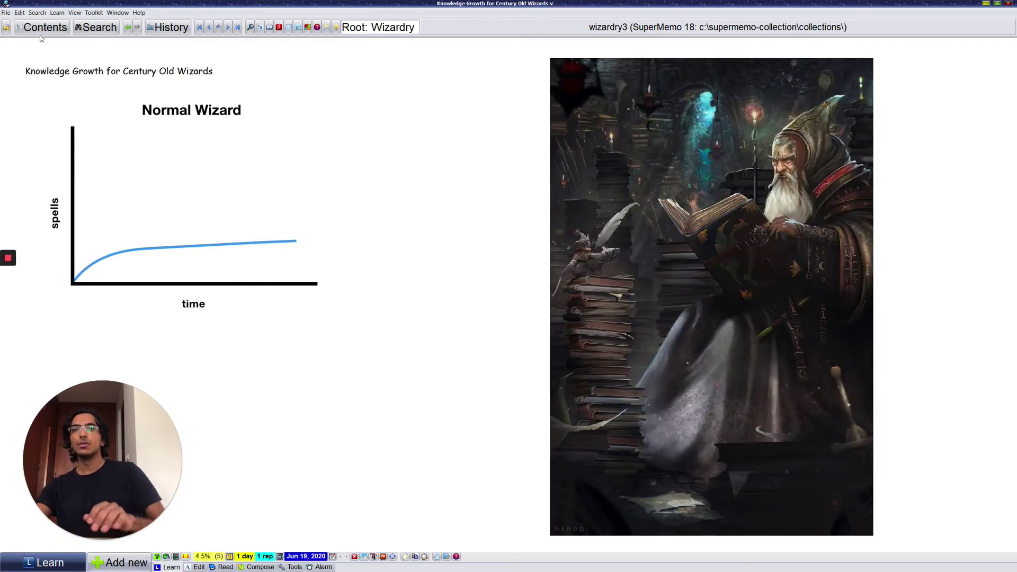
# Step: Edit the Knowledge Growth for Century Old Wizards title, then leave editing with Escape
pyautogui.moveTo(75, 390); pyautogui.dragTo(932, 56)
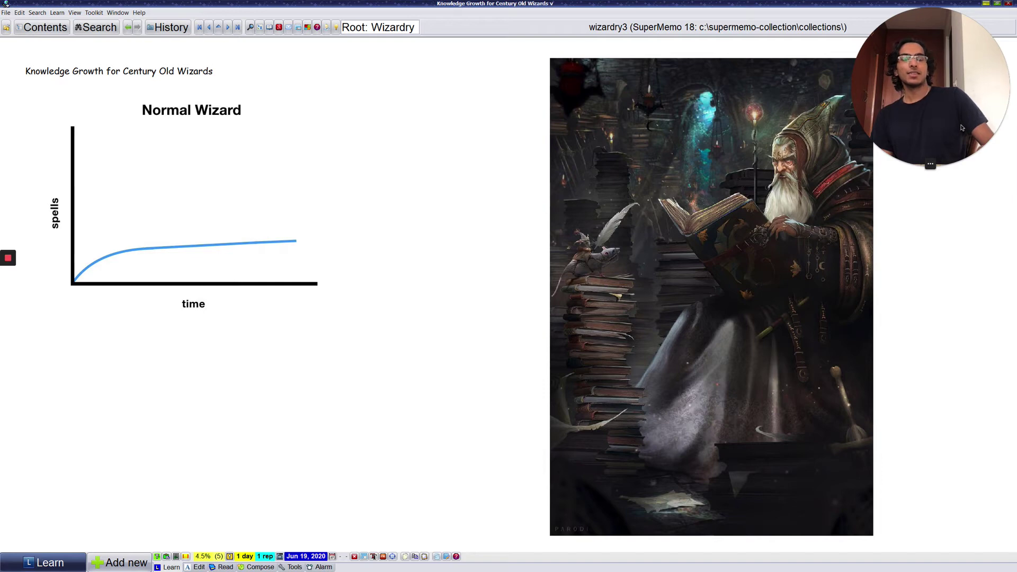
pyautogui.click(157, 77)
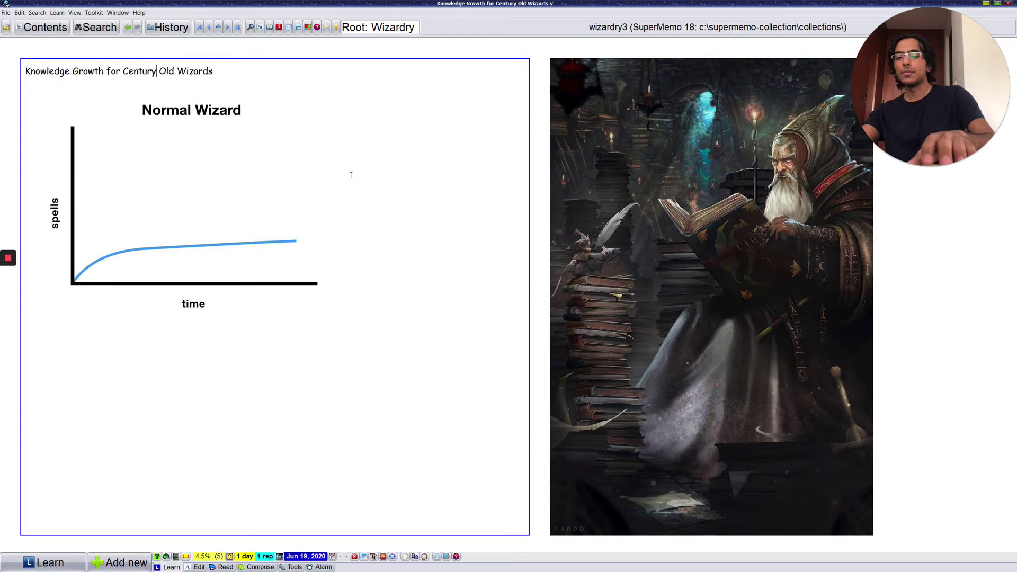
pyautogui.press('Escape')
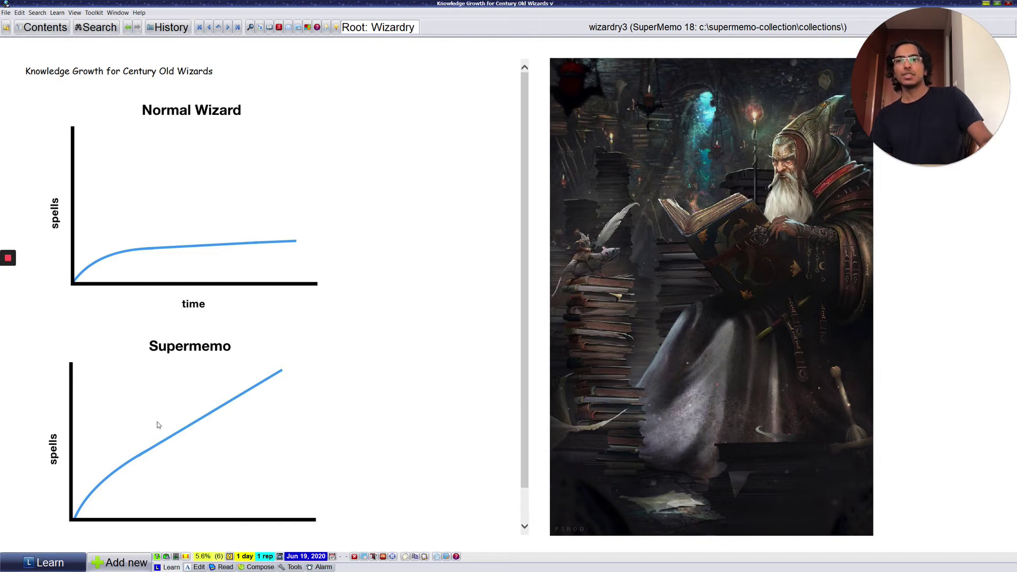
# Step: Put the graph element into edit mode with its title line scrolled into view
pyautogui.scroll(-1, 138, 449)
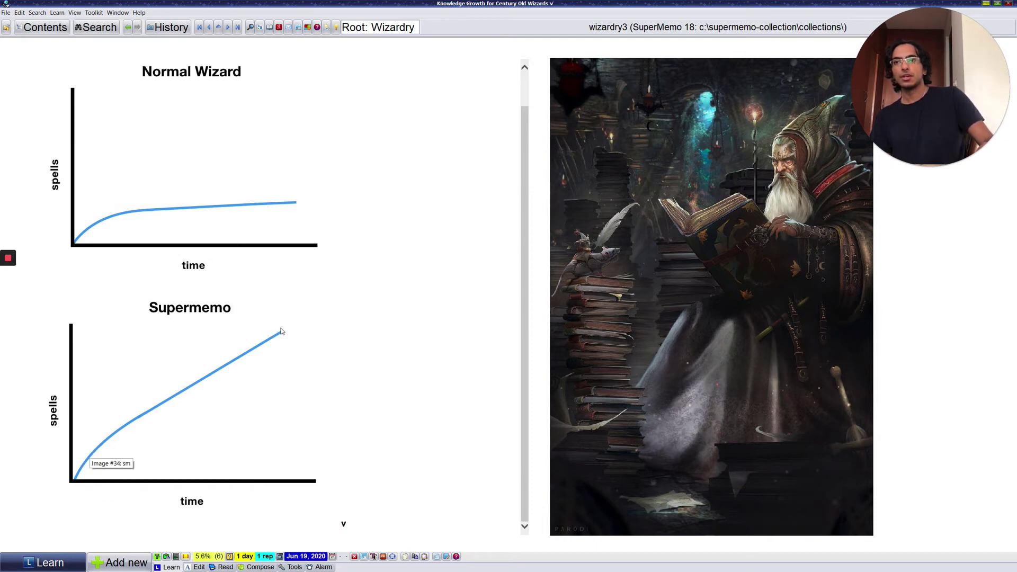
pyautogui.scroll(1, 395, 264)
pyautogui.click(395, 256)
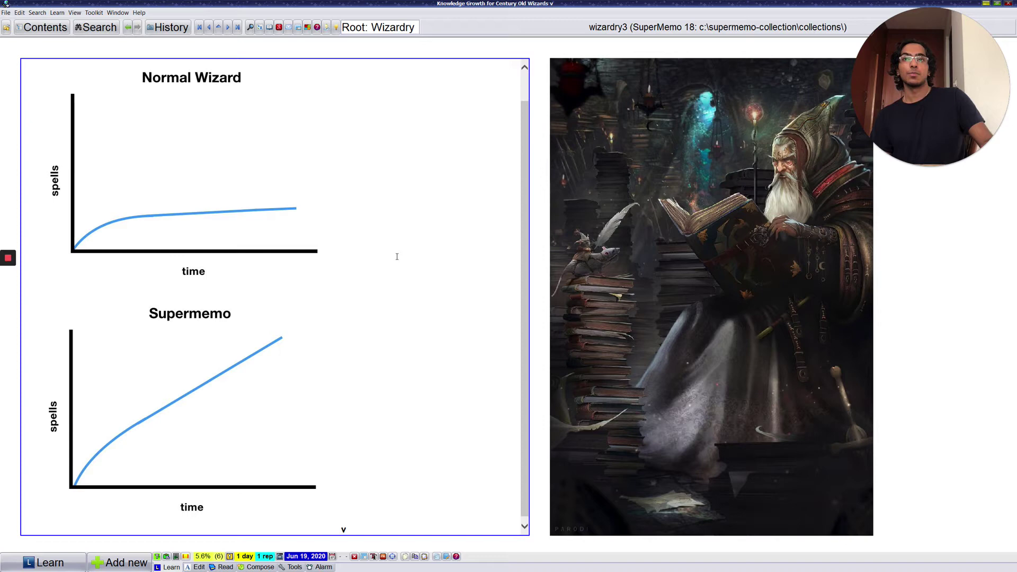
pyautogui.scroll(1, 397, 254)
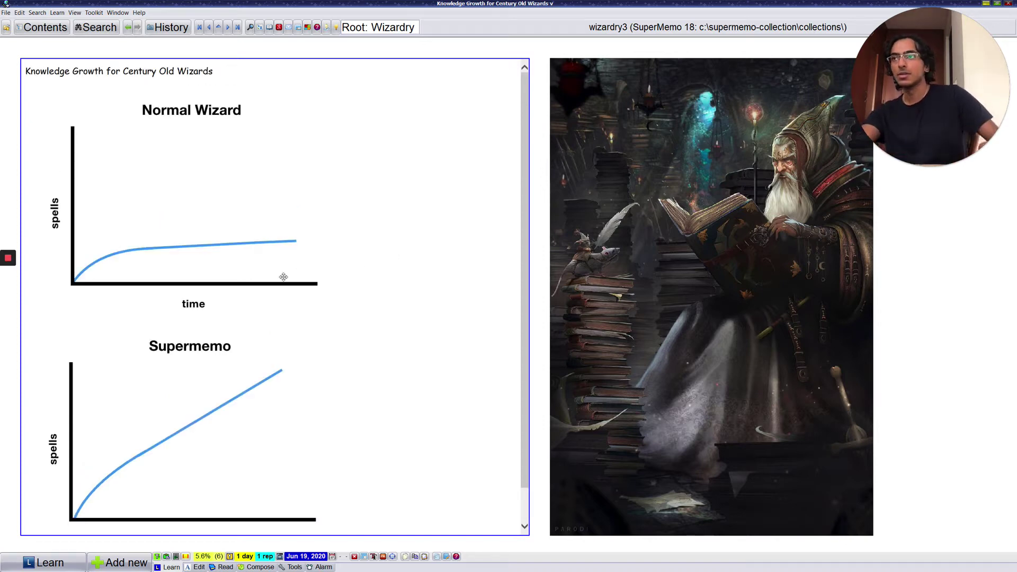
# Step: Advance past 'How would a wizard use SuperMemo?' to the Spell List table
pyautogui.moveTo(8, 290)
pyautogui.hotkey('alt', 'Left')
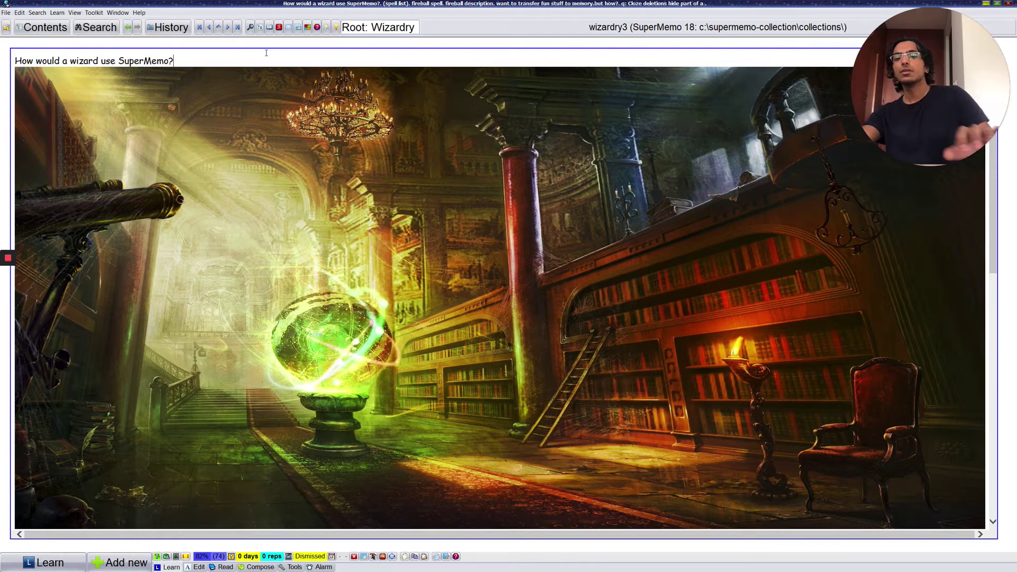
pyautogui.press('pagedown')
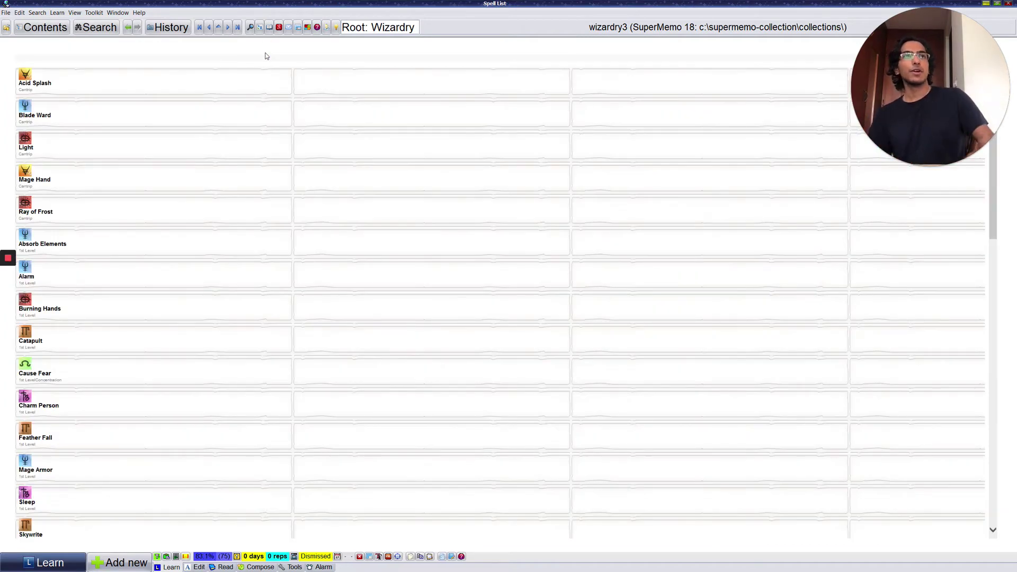
# Step: Scroll through the Spell List table, then advance to the full-screen fireball image element
pyautogui.scroll(-15, 271, 117)
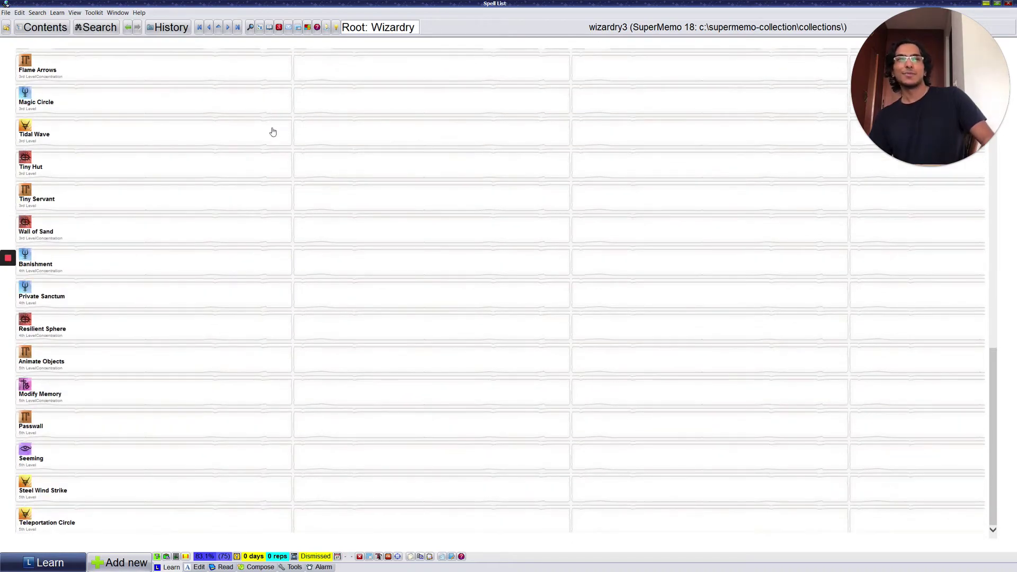
pyautogui.scroll(5, 272, 135)
pyautogui.scroll(3, 274, 136)
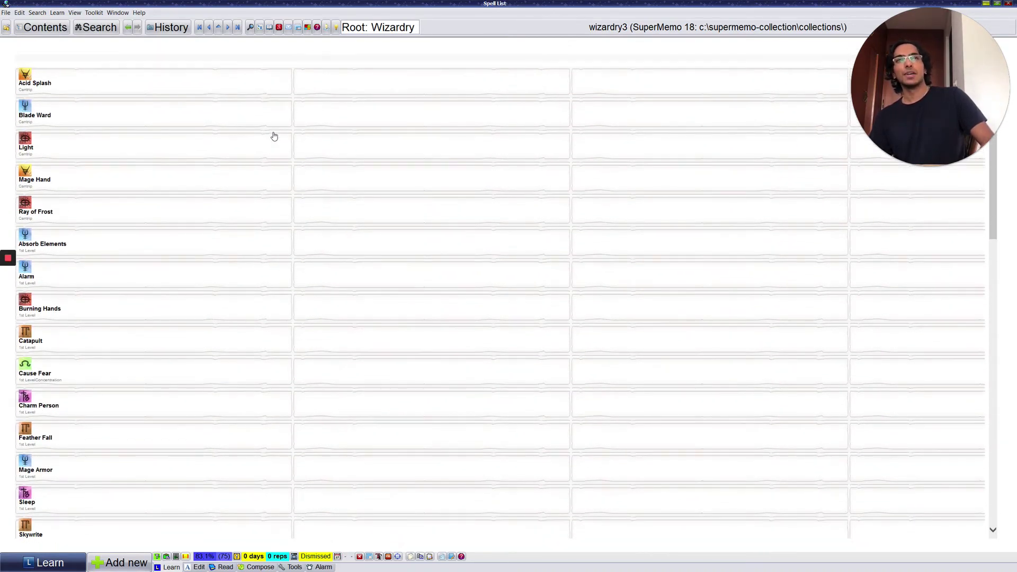
pyautogui.scroll(-1, 273, 138)
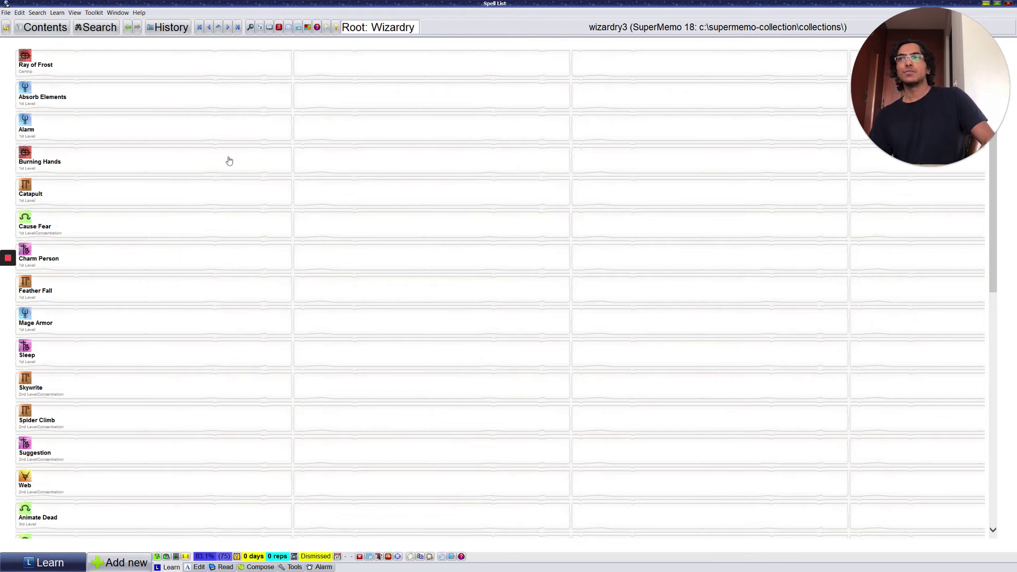
pyautogui.scroll(1, 186, 221)
pyautogui.scroll(1, 186, 221)
pyautogui.click(221, 204)
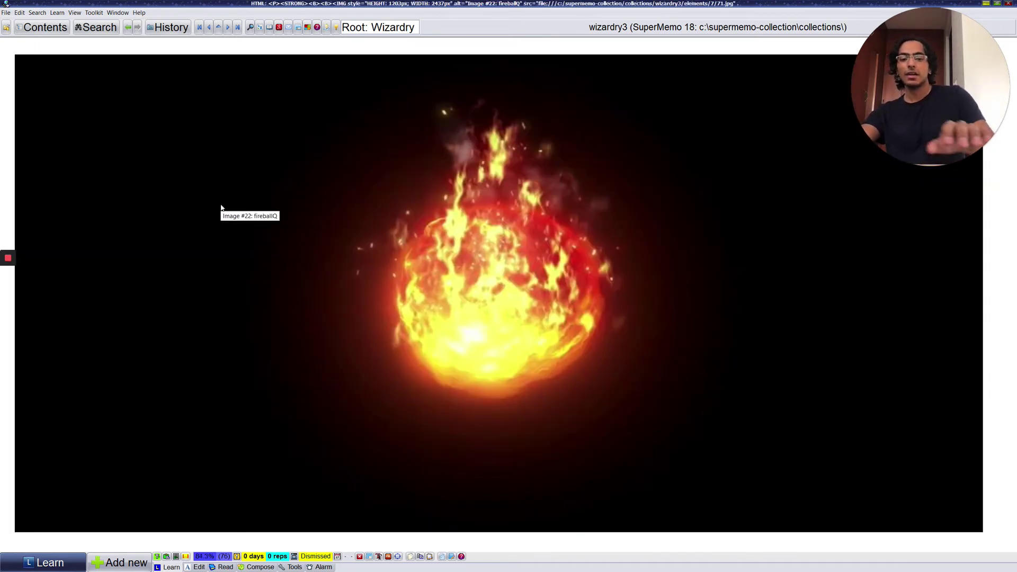
# Step: Open the Fireball description, set the caret in At Higher Levels, then advance to the cloze explanation
pyautogui.click(221, 208)
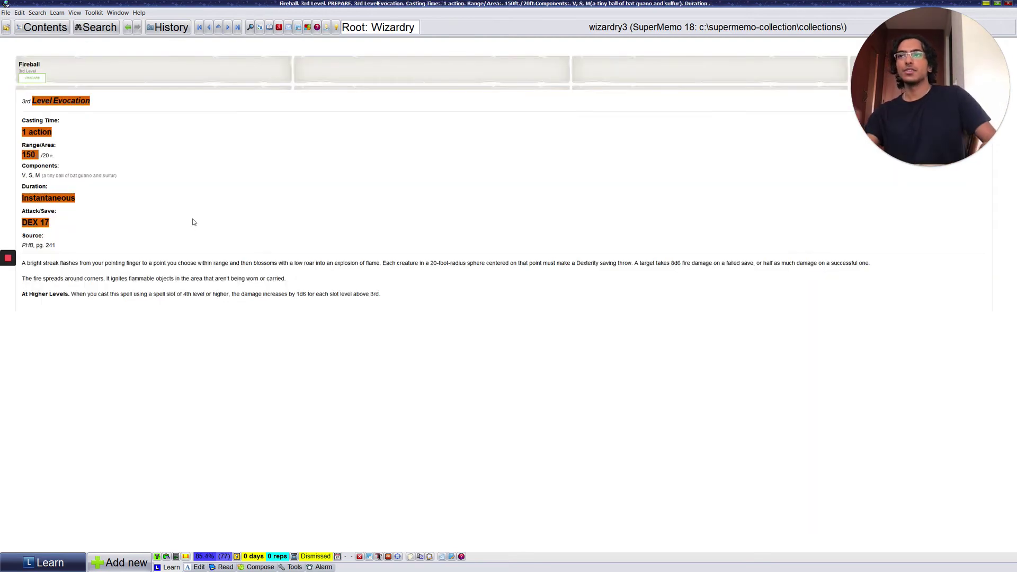
pyautogui.click(191, 278)
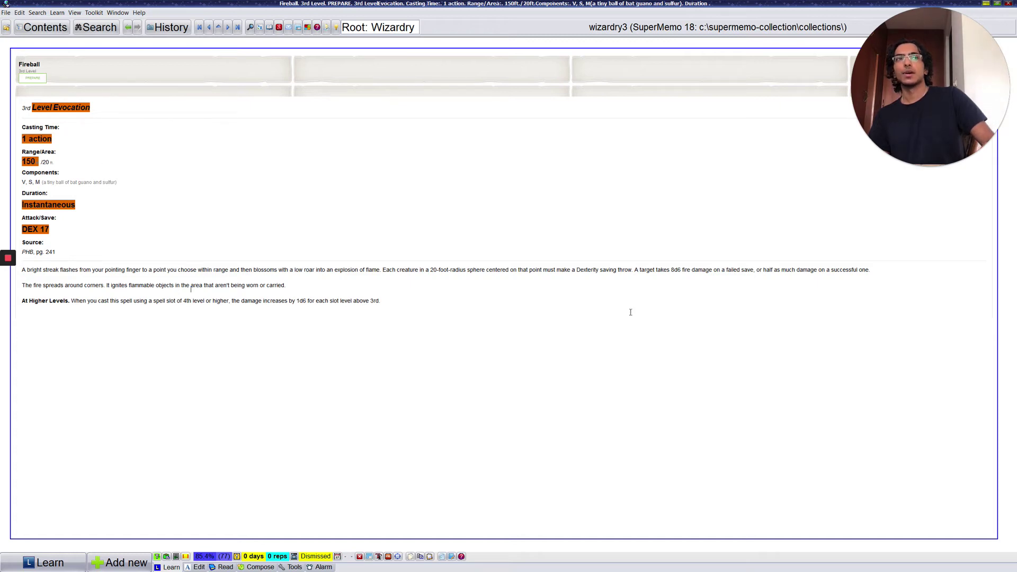
pyautogui.click(236, 301)
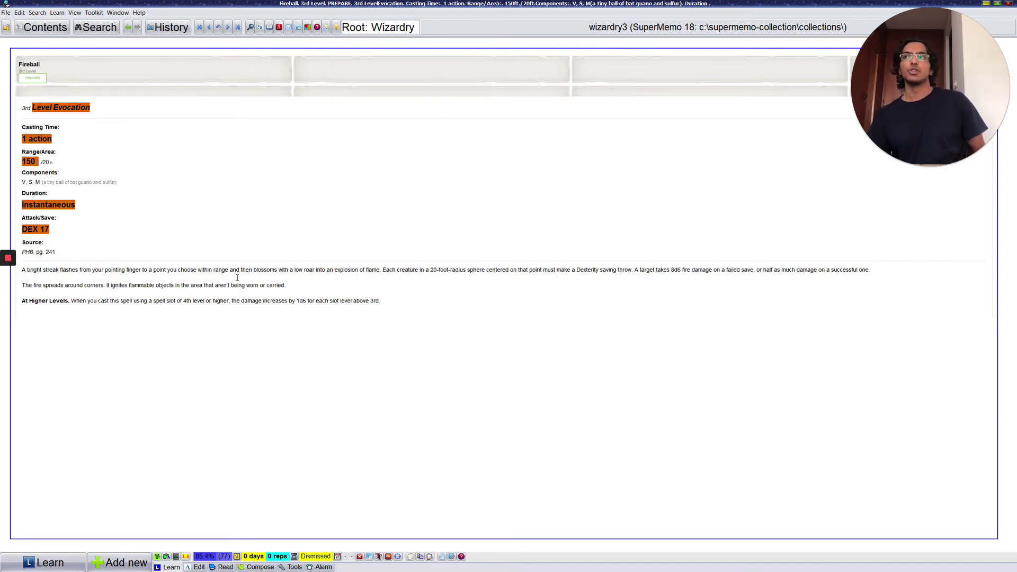
pyautogui.press('Return')
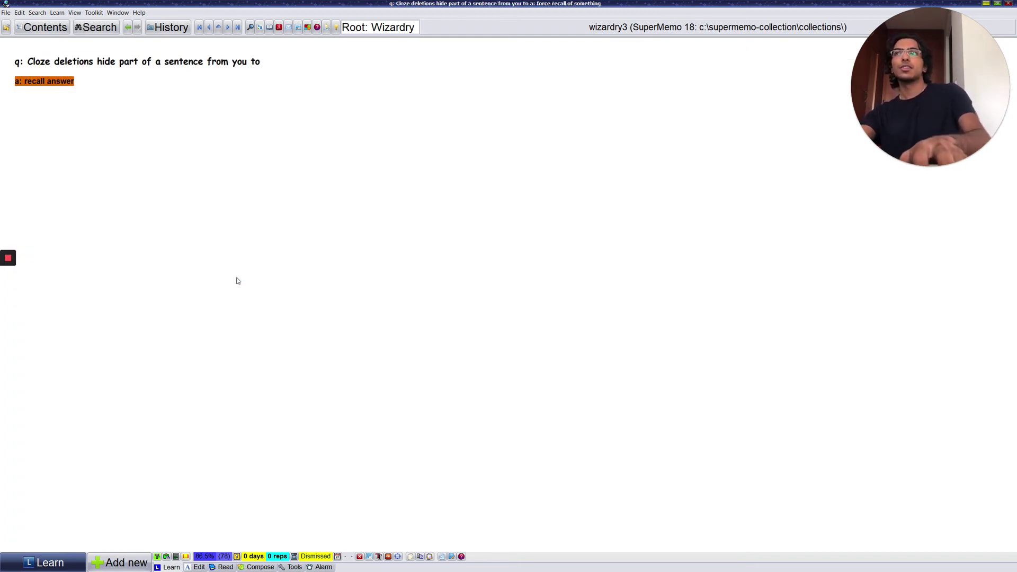
# Step: Review the cloze question, reveal the hidden answer, grade it Good, and continue
pyautogui.press('Return')
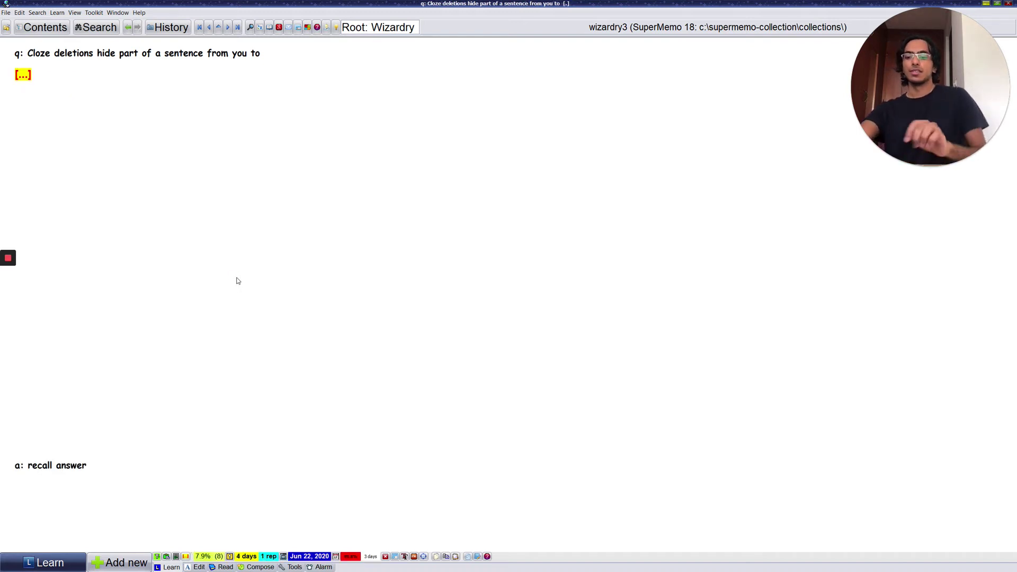
pyautogui.press('Return')
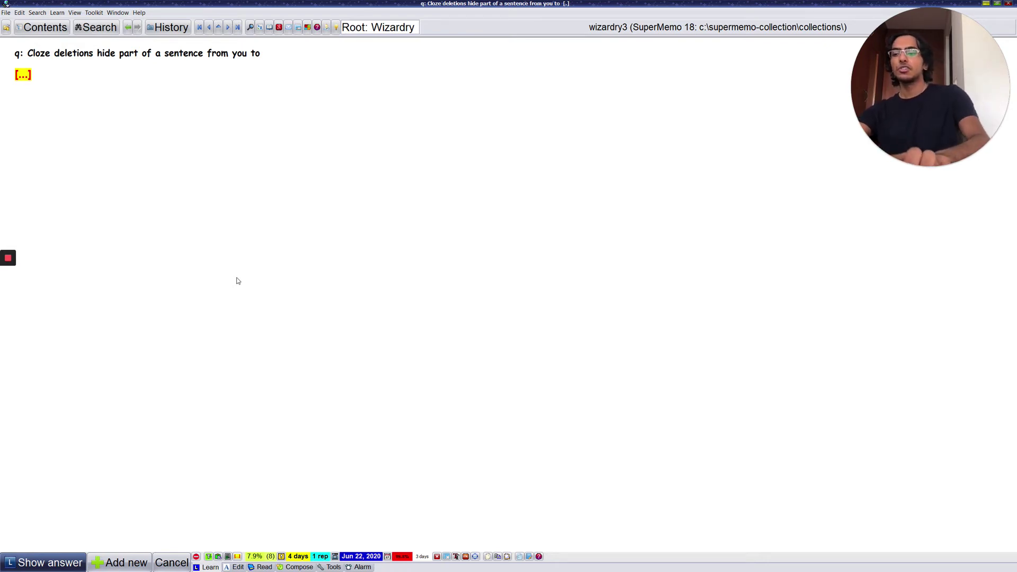
pyautogui.press('Return')
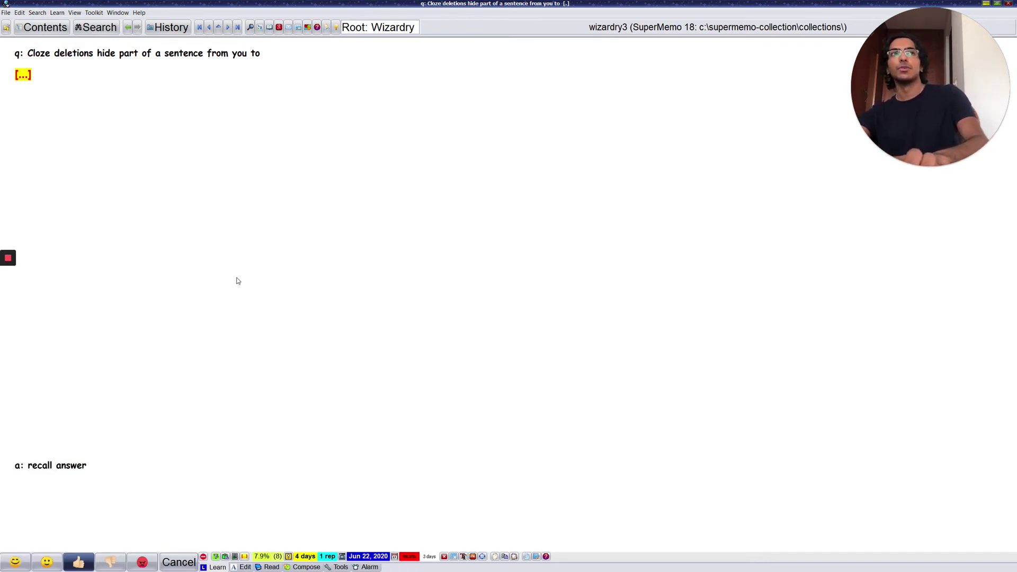
pyautogui.press('Return')
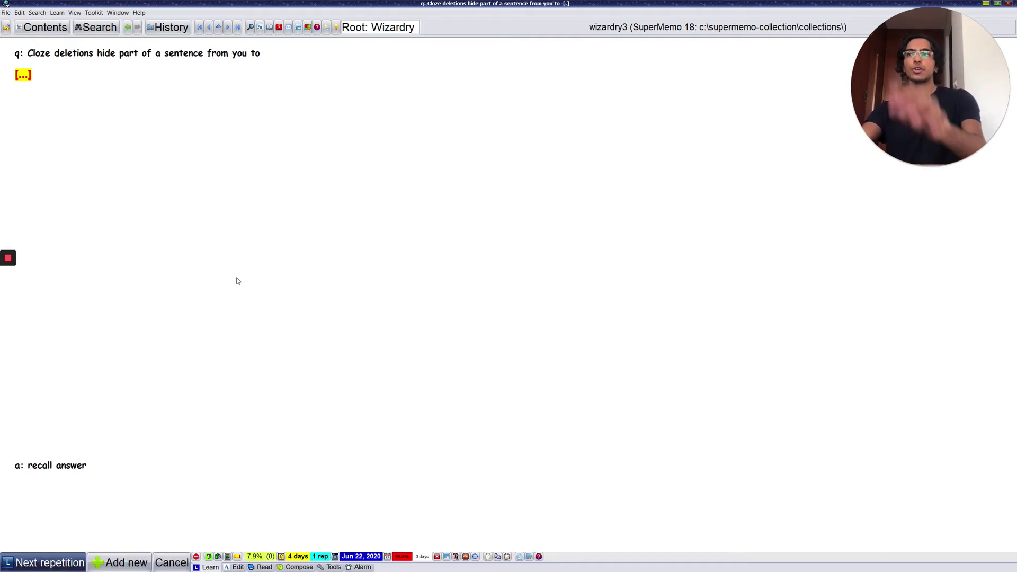
pyautogui.press('Return')
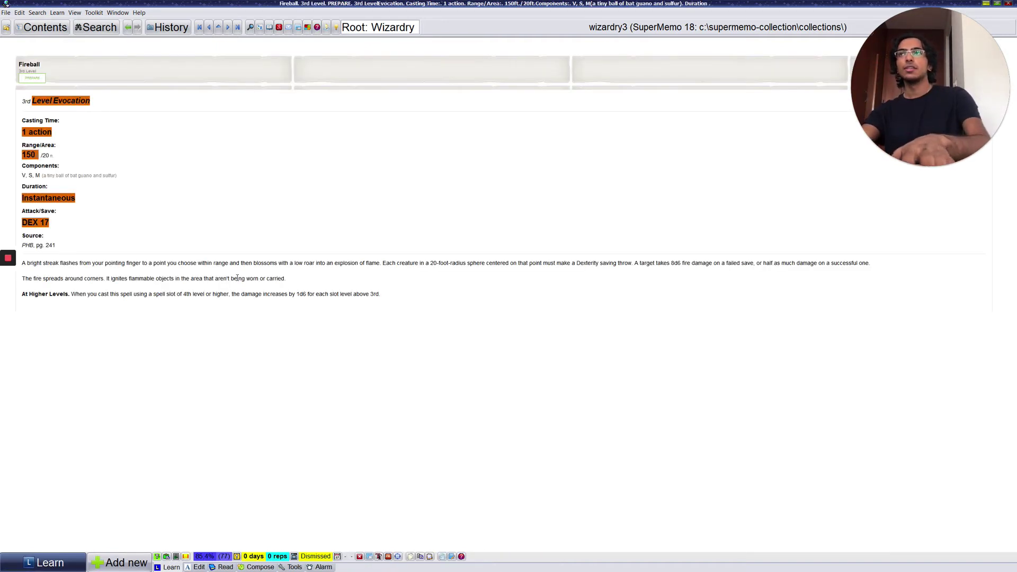
# Step: Advance from the forgetting-curve topic to the 'your memory is like a [...]' cloze, answer muscle
pyautogui.press('Return')
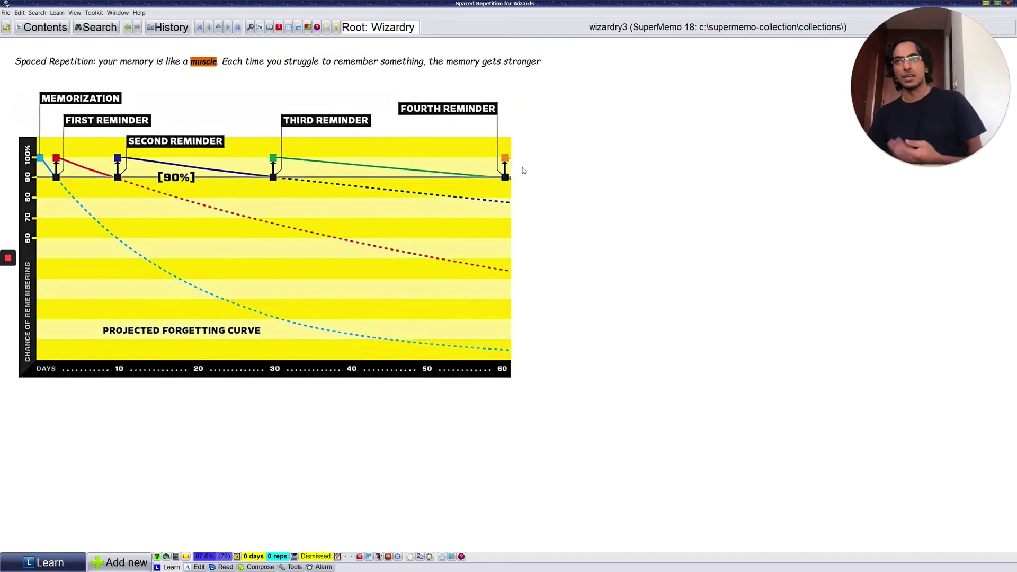
pyautogui.hotkey('alt', 'Right')
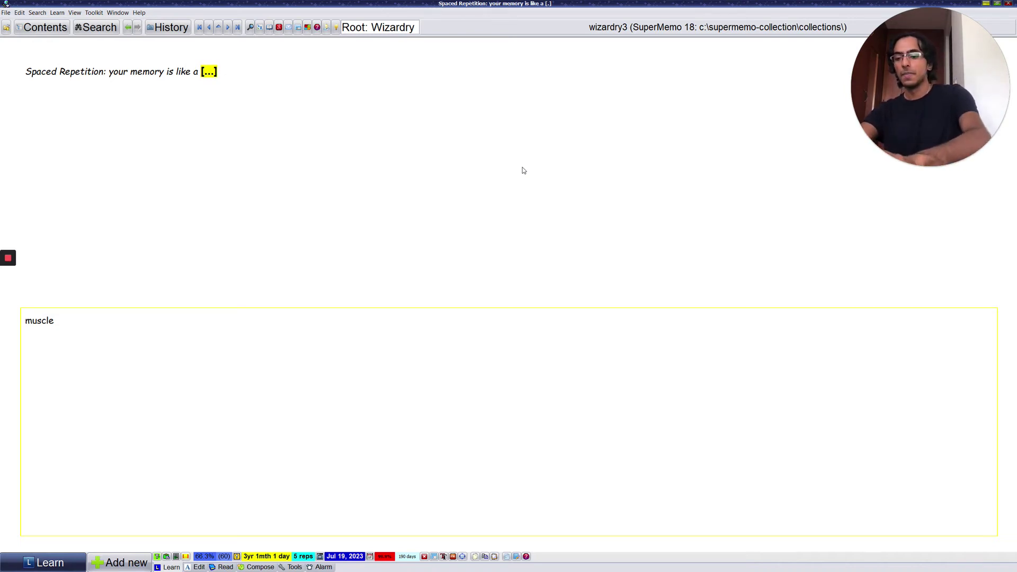
pyautogui.hotkey('ctrl', 'shift', 'h')
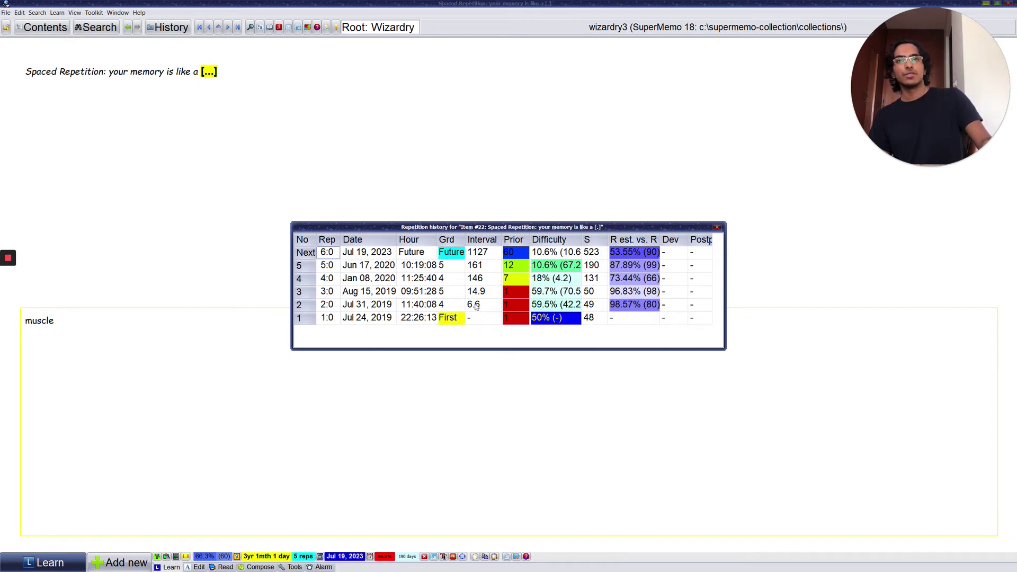
pyautogui.click(474, 304)
pyautogui.click(473, 292)
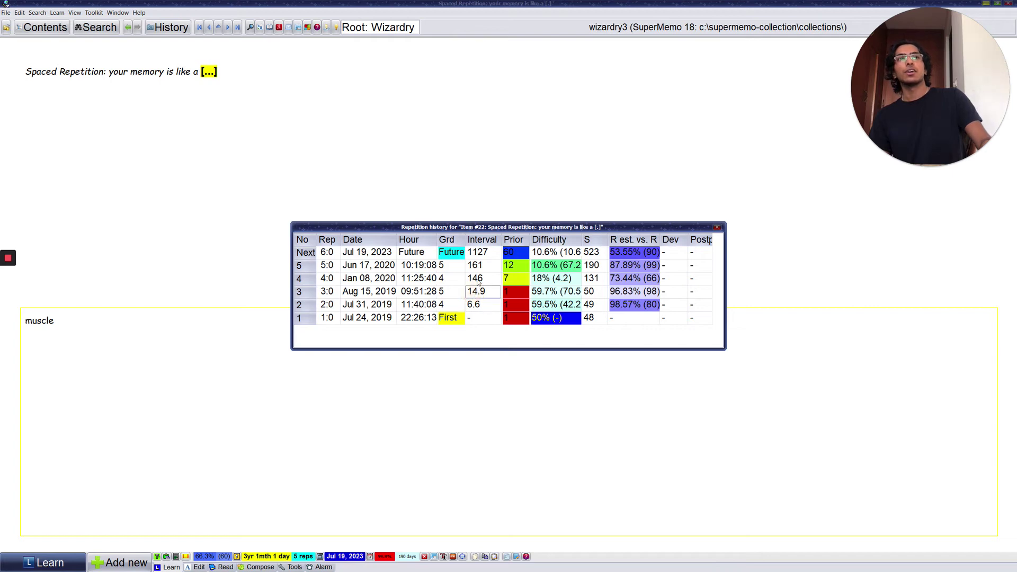
pyautogui.click(477, 278)
pyautogui.click(481, 265)
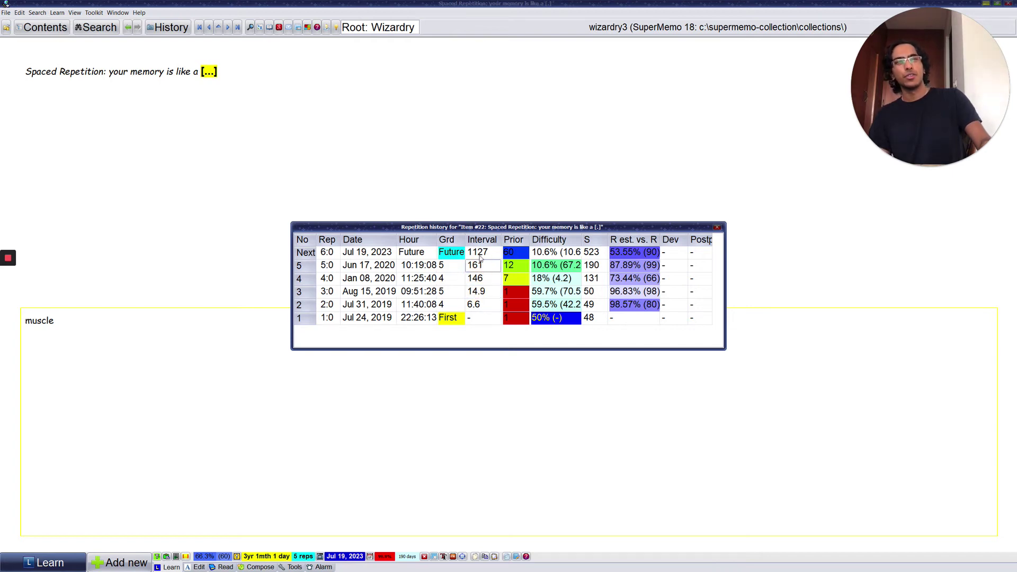
pyautogui.click(481, 254)
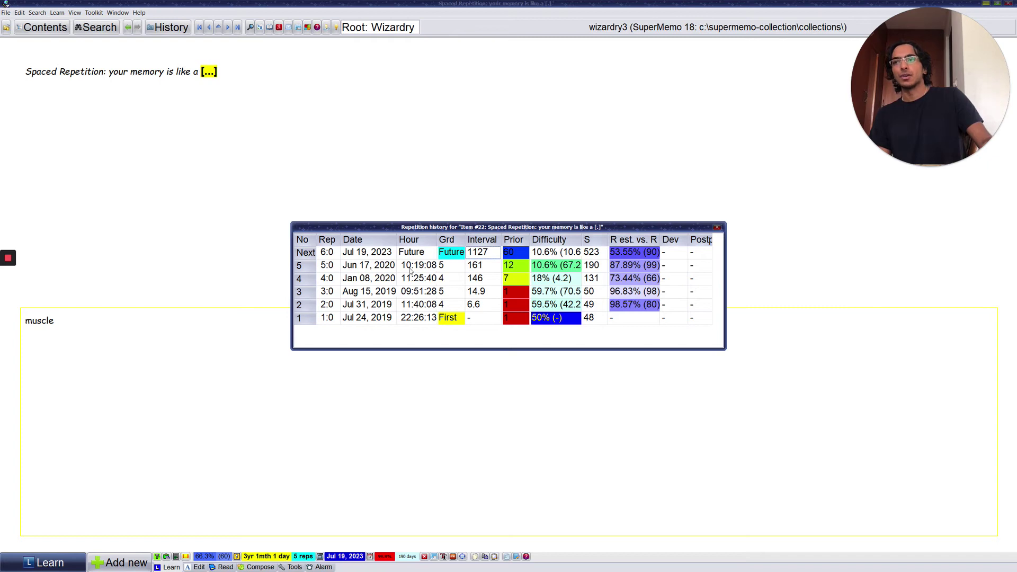
# Step: Review the Fireball range, attack/save, level and casting-time clozes, then reach the incremental reading note
pyautogui.click(717, 229)
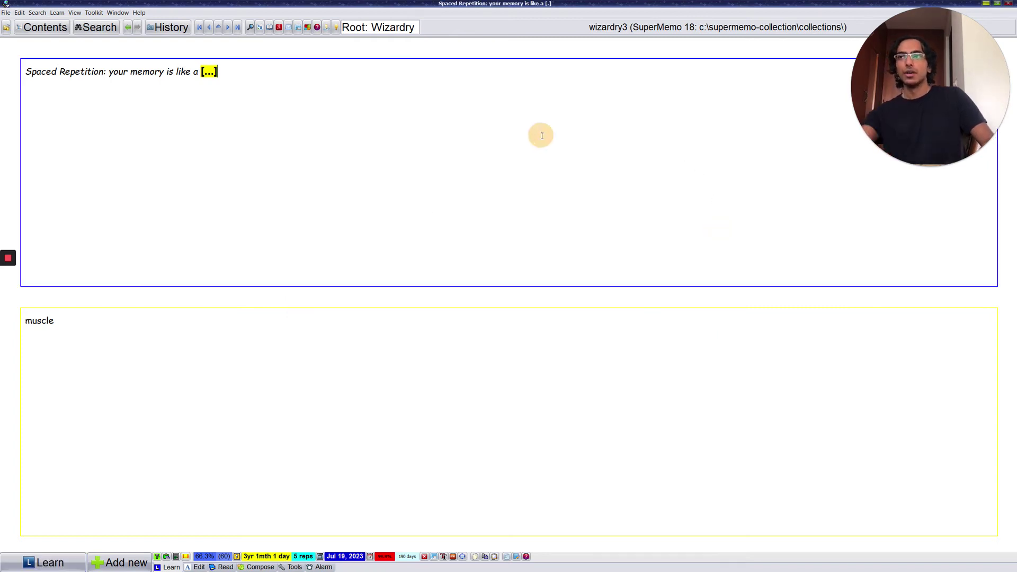
pyautogui.press('Return')
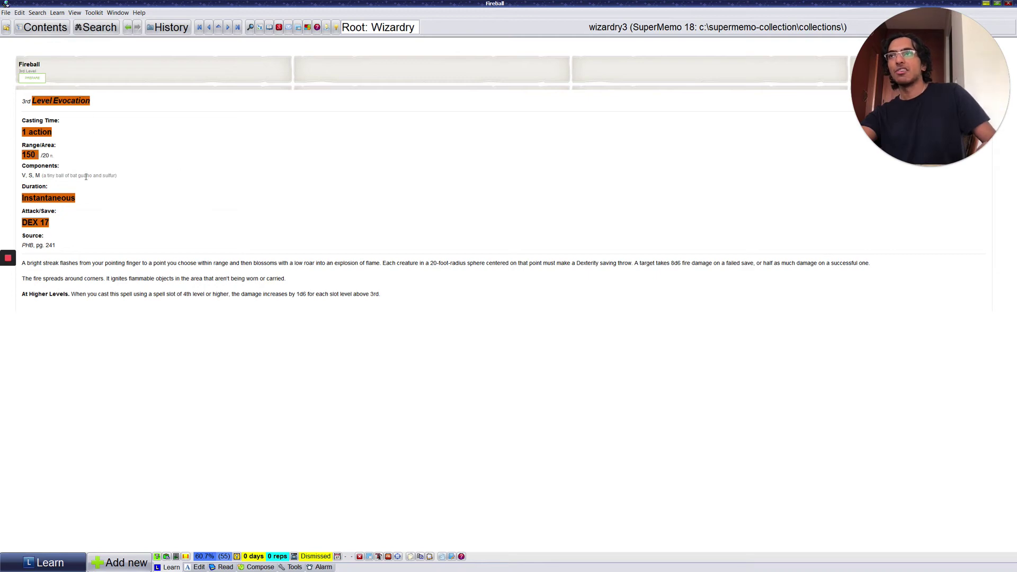
pyautogui.press('Return')
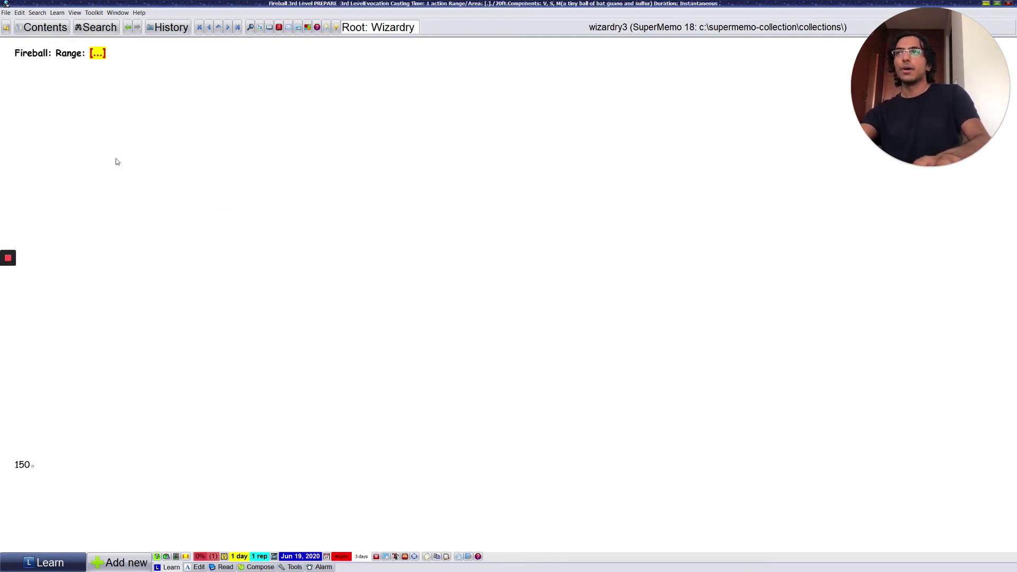
pyautogui.press('Return')
pyautogui.press('Return')
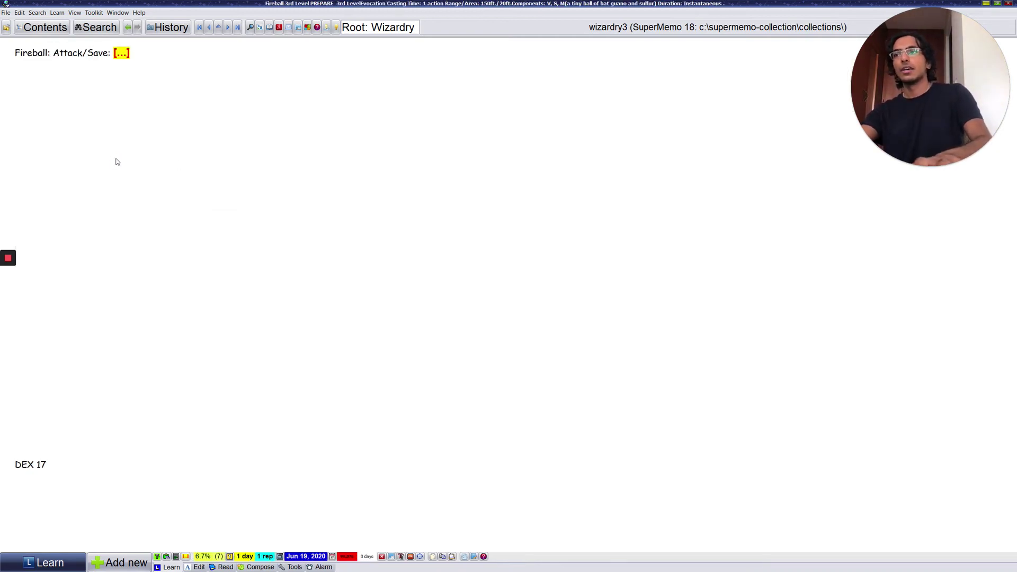
pyautogui.press('Return')
pyautogui.press('Return')
pyautogui.press('Return')
pyautogui.press('Return')
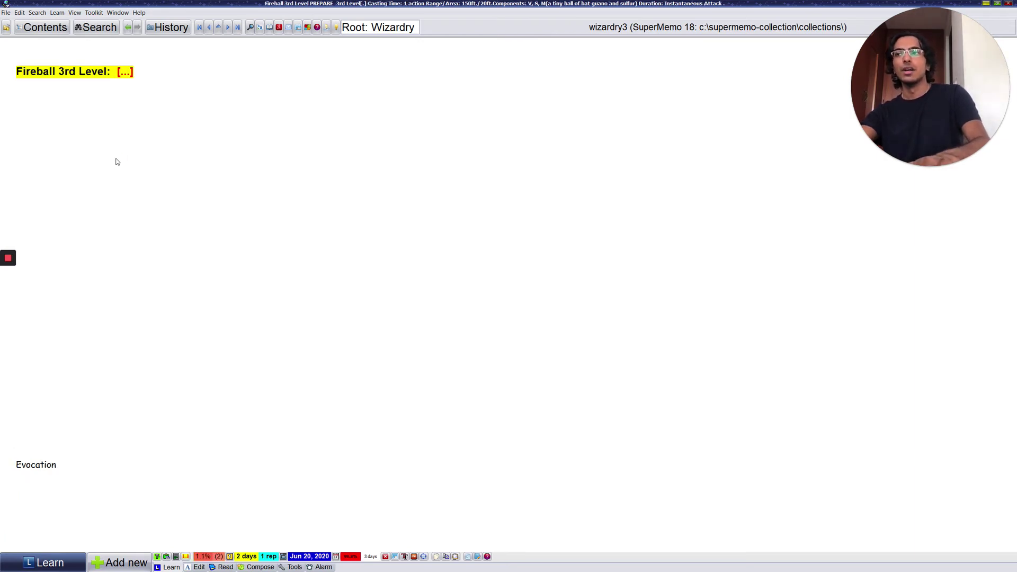
pyautogui.press('Return')
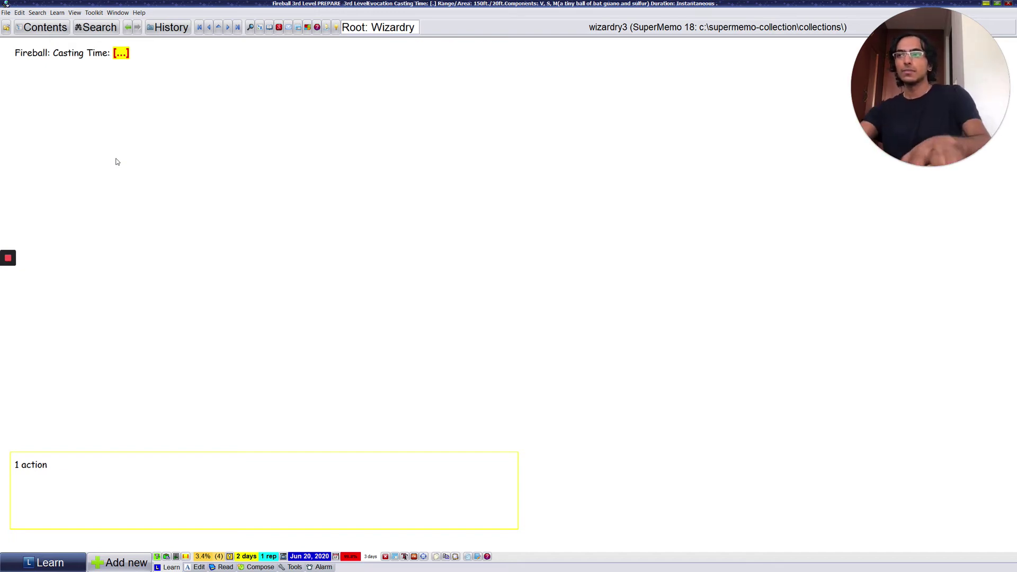
pyautogui.press('Return')
pyautogui.click(234, 189)
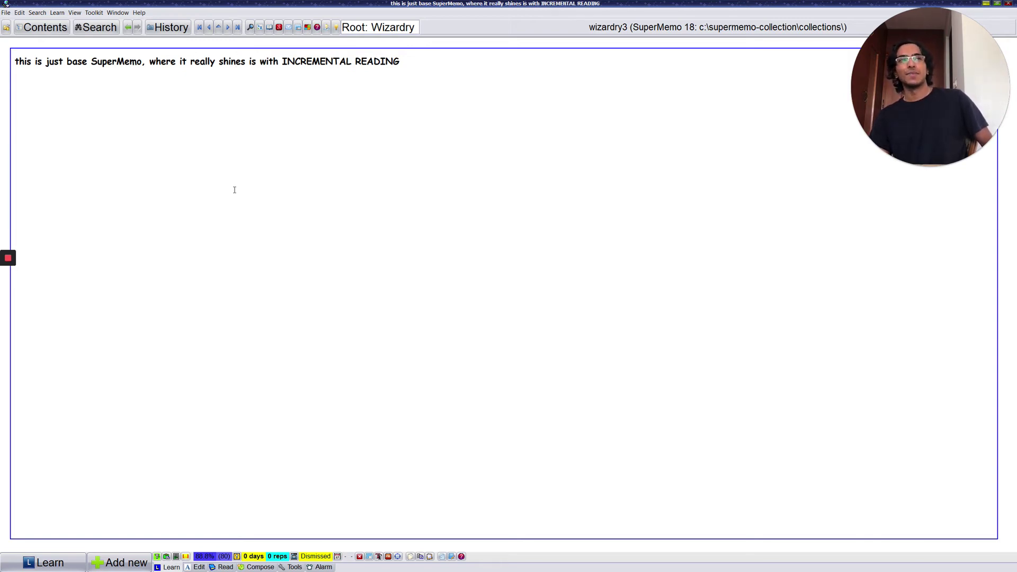
# Step: Skim the Spell List element and continue to the Prioritizing and Incrementalism slide
pyautogui.hotkey('ctrl', 'l')
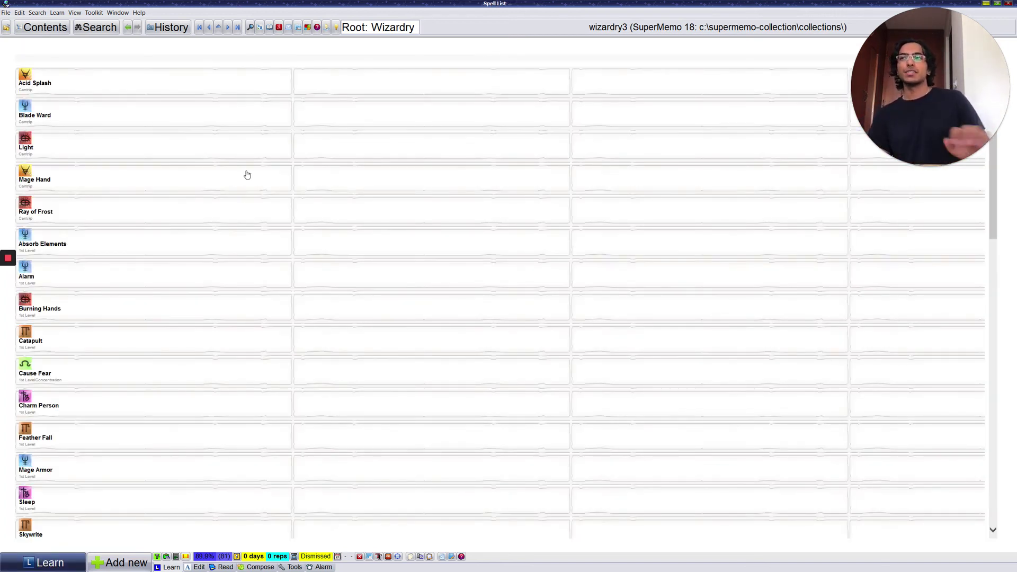
pyautogui.scroll(-10, 246, 173)
pyautogui.scroll(5, 199, 270)
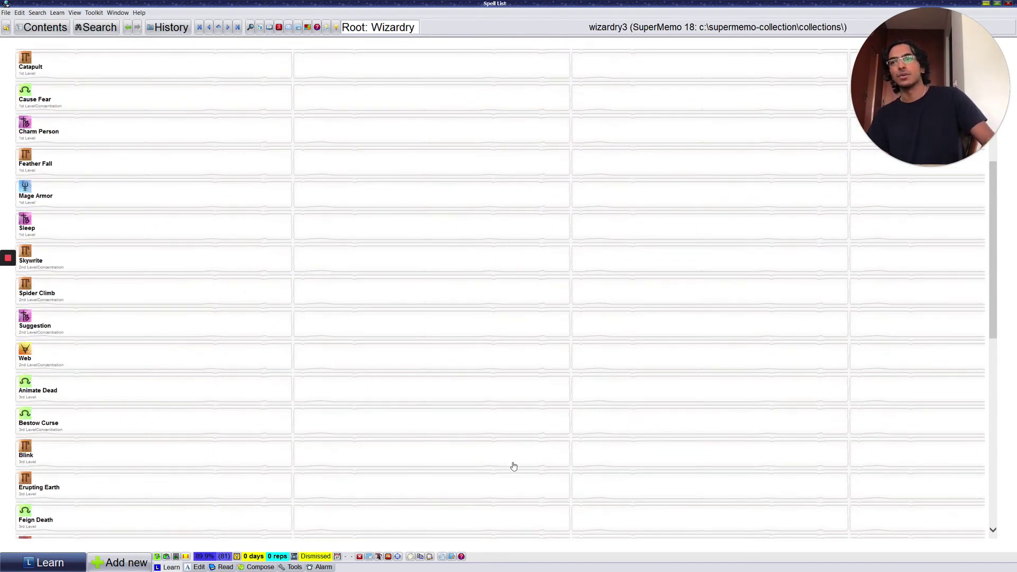
pyautogui.scroll(4, 512, 465)
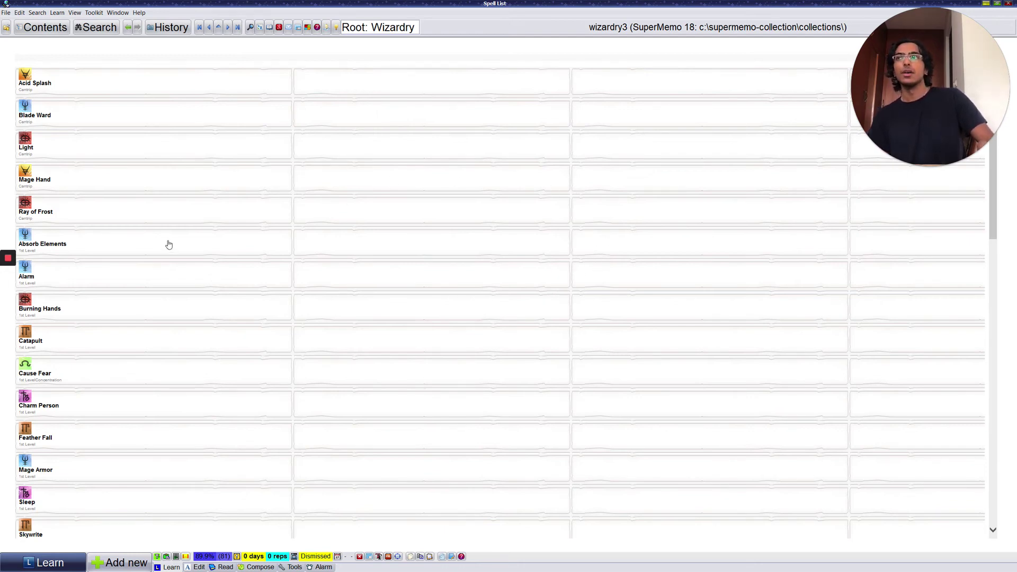
pyautogui.click(8, 276)
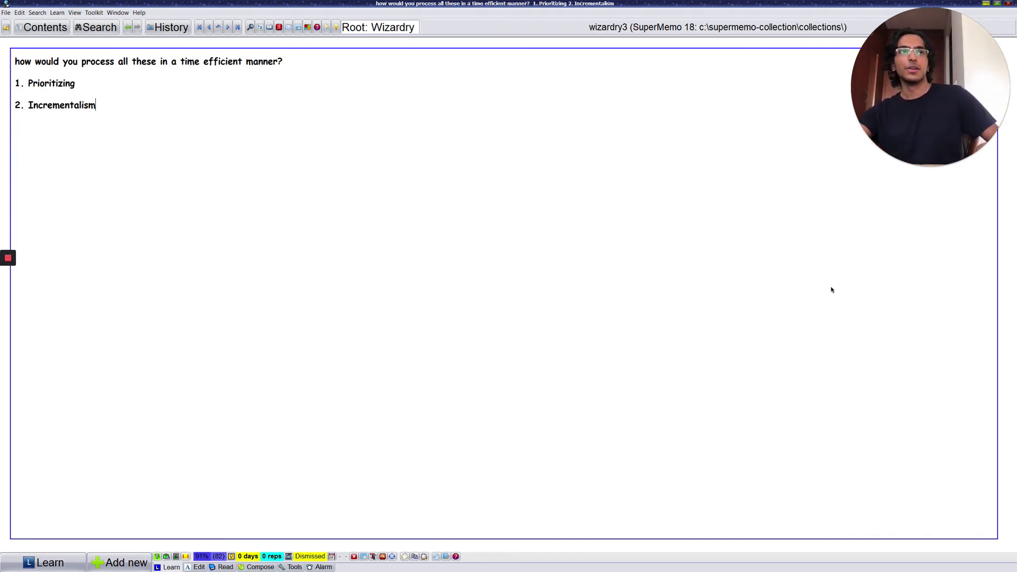
# Step: Expand Spell List (45) in Contents and view Feather Fall, Spider Climb, Flame Arrows, Tiny Servant, Resilient Sphere
pyautogui.hotkey('alt', 'c')
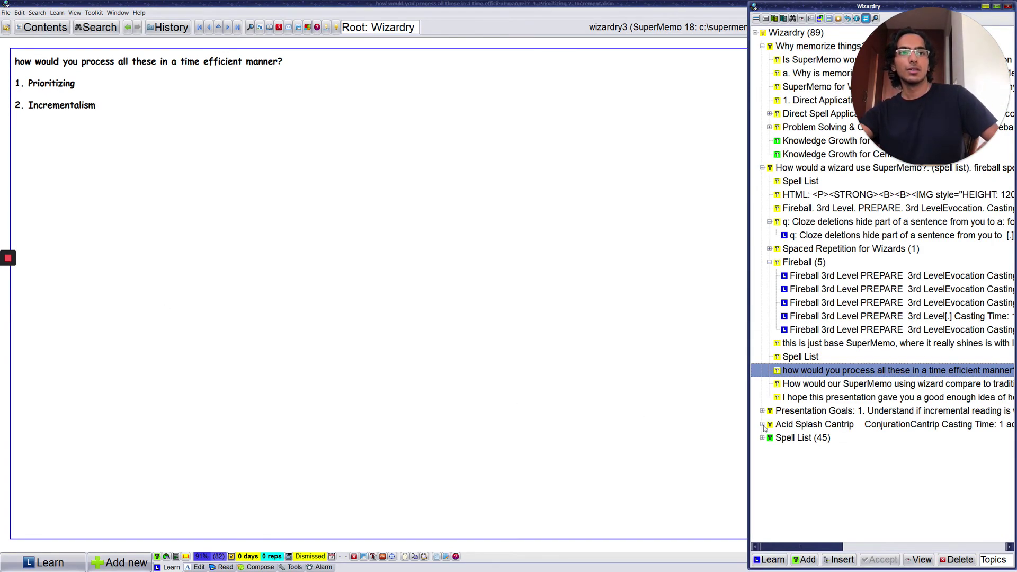
pyautogui.click(762, 437)
pyautogui.click(810, 195)
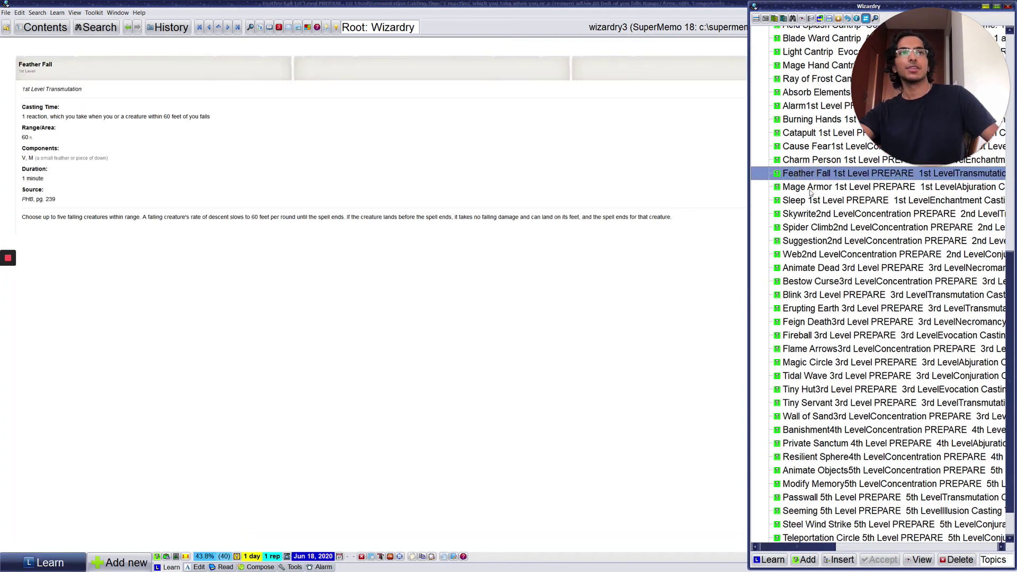
pyautogui.scroll(-1, 810, 195)
pyautogui.click(810, 184)
pyautogui.click(813, 306)
pyautogui.click(816, 360)
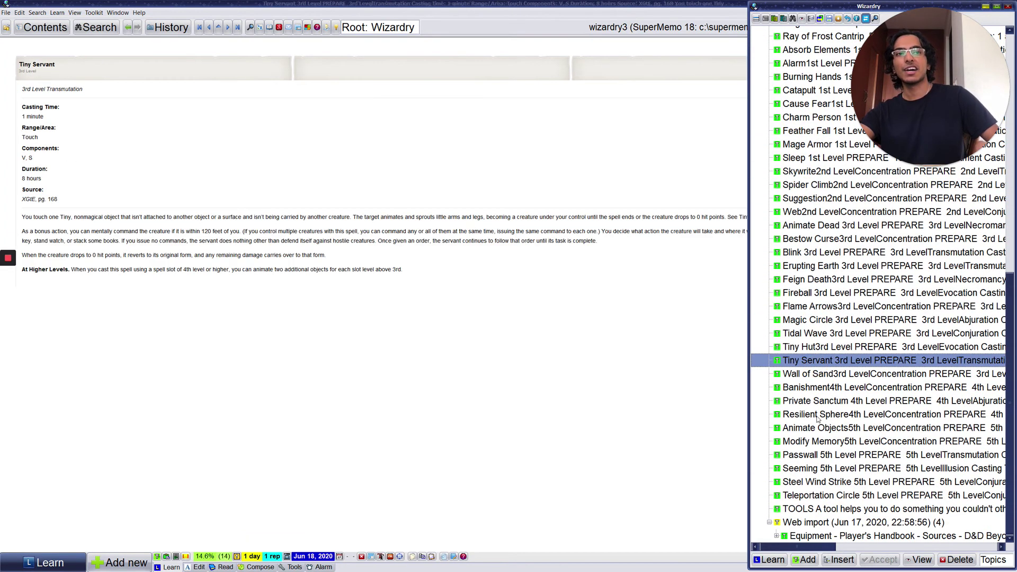
pyautogui.click(817, 414)
pyautogui.scroll(4, 817, 414)
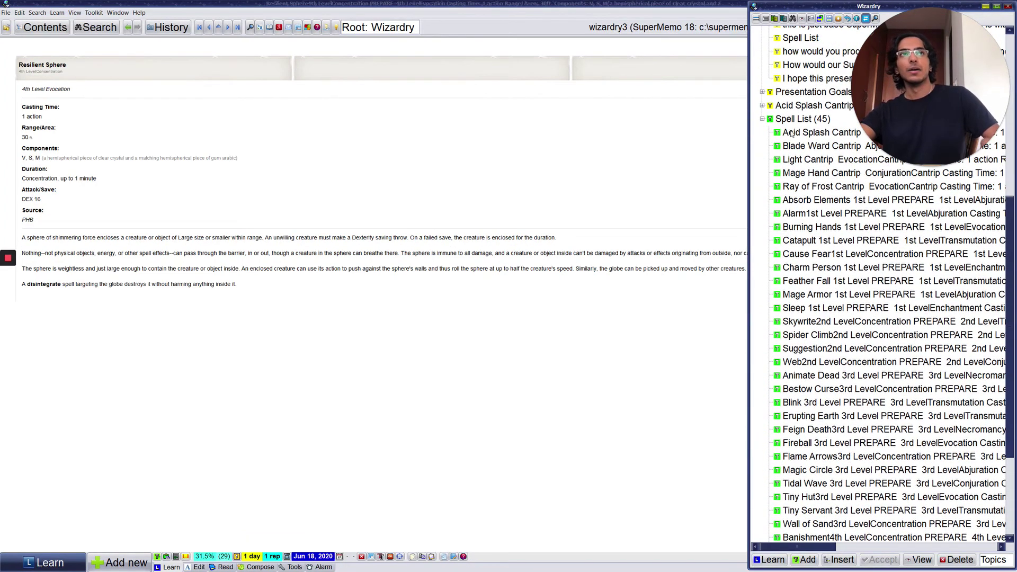
# Step: Show the Spell List (45) overview table and scroll through its cards
pyautogui.click(790, 119)
pyautogui.scroll(-15, 180, 95)
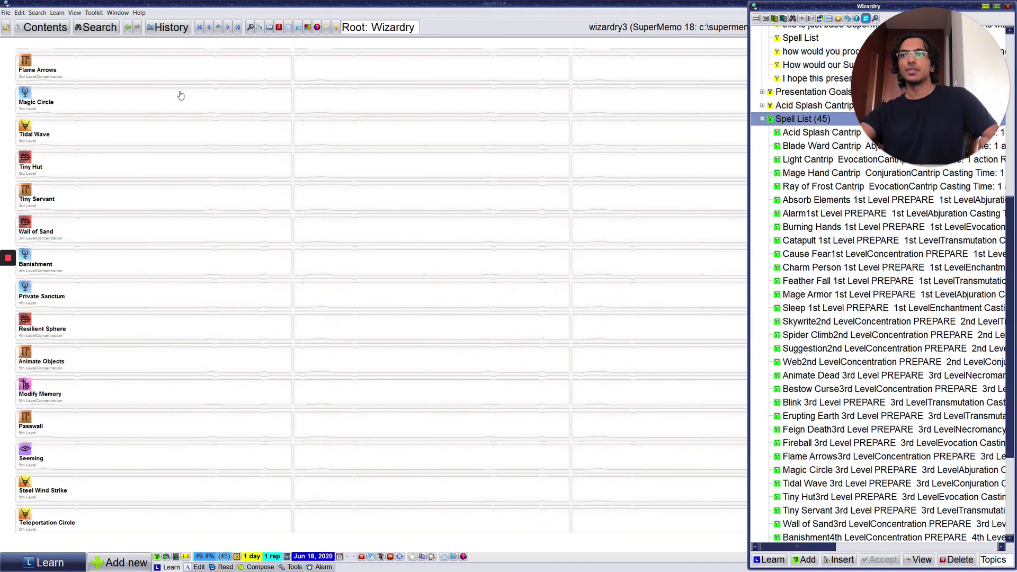
pyautogui.scroll(15, 216, 225)
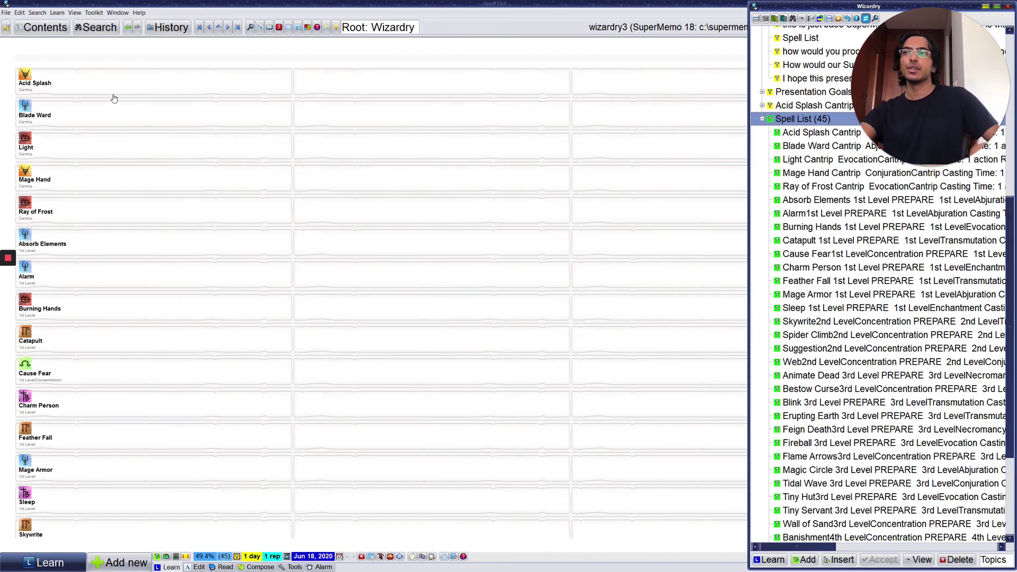
pyautogui.scroll(-2, 183, 237)
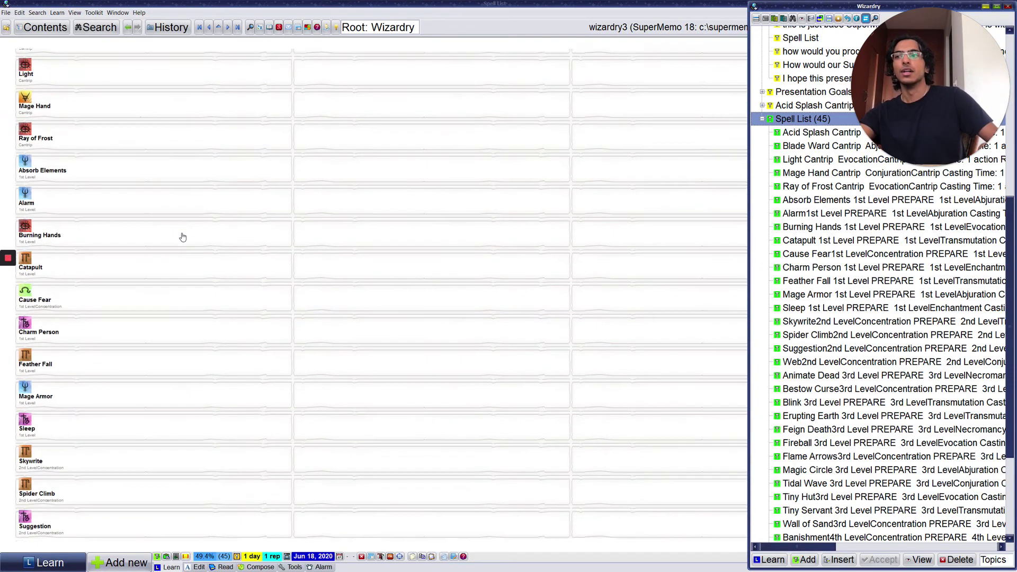
pyautogui.scroll(-5, 183, 237)
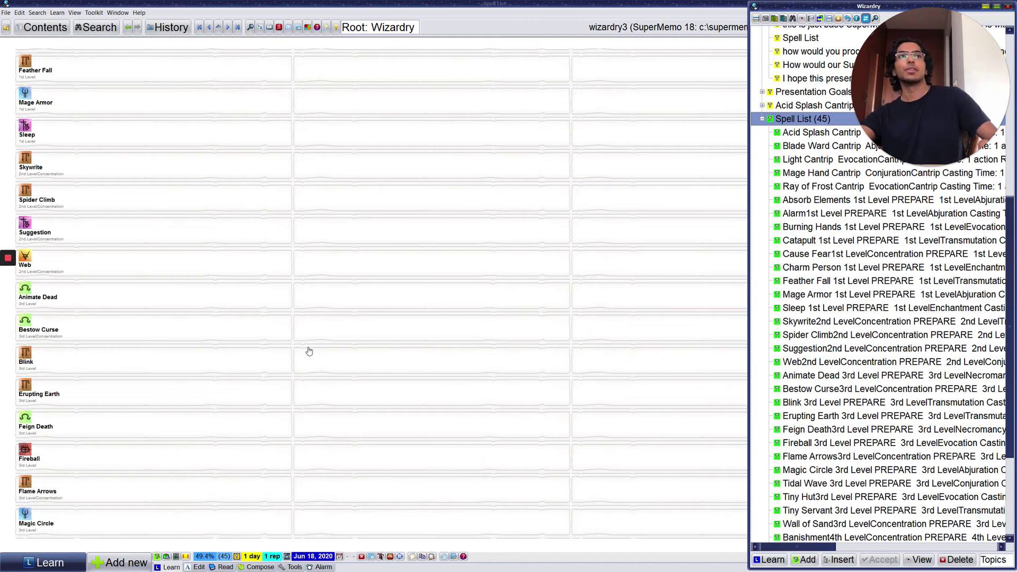
pyautogui.scroll(7, 309, 351)
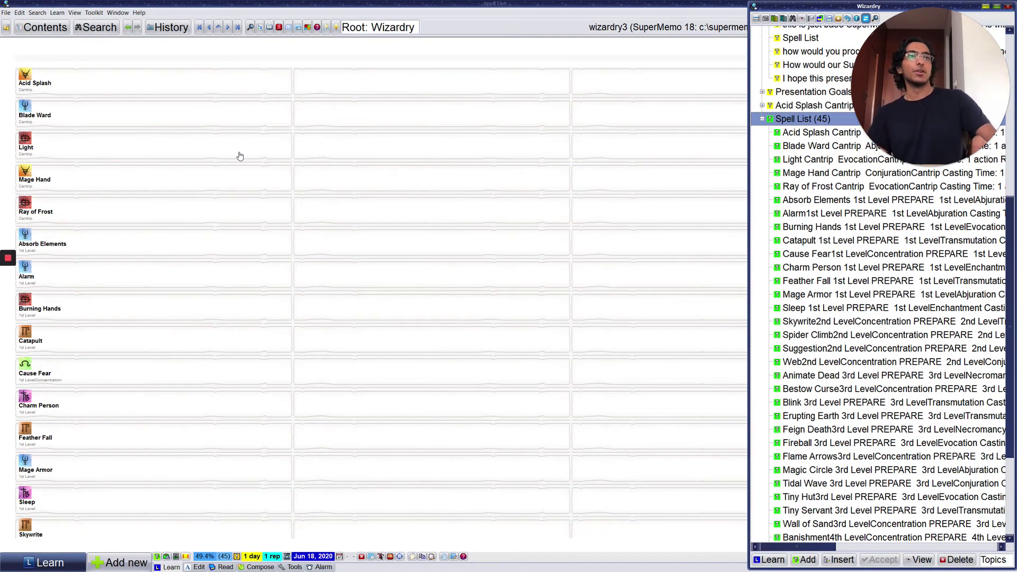
# Step: Browse the outstanding elements due today
pyautogui.click(77, 28)
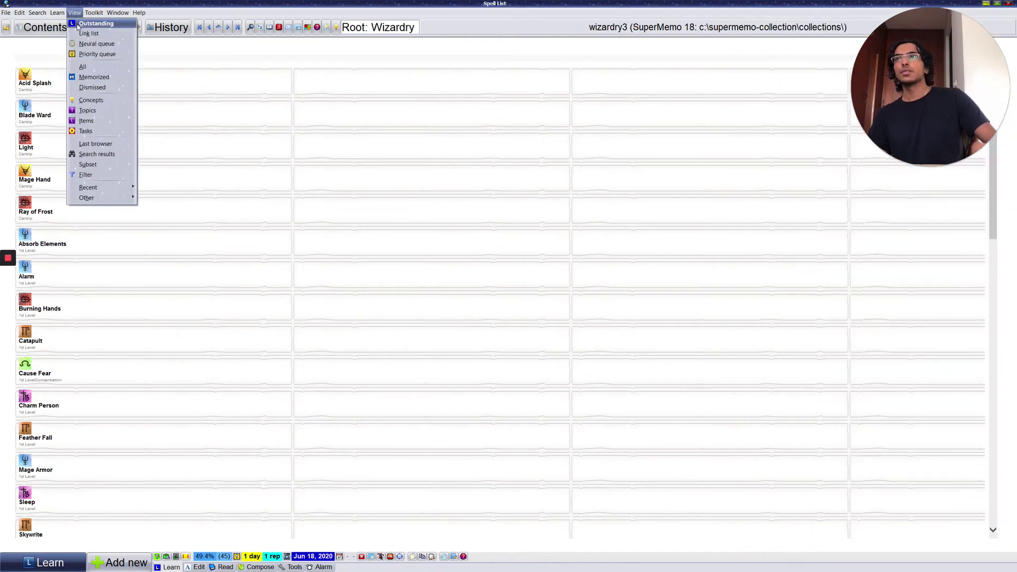
pyautogui.click(77, 28)
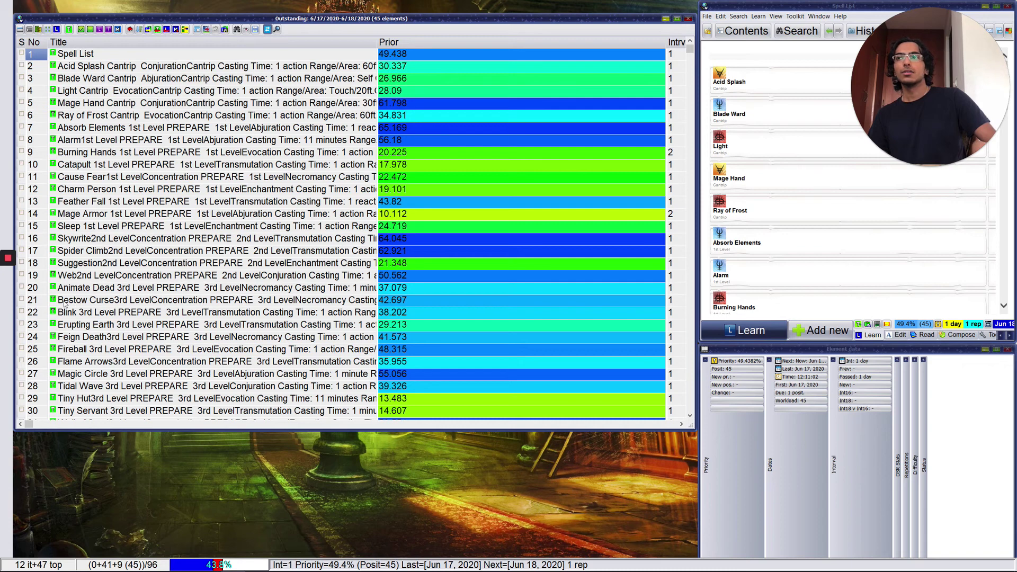
pyautogui.moveTo(9, 275)
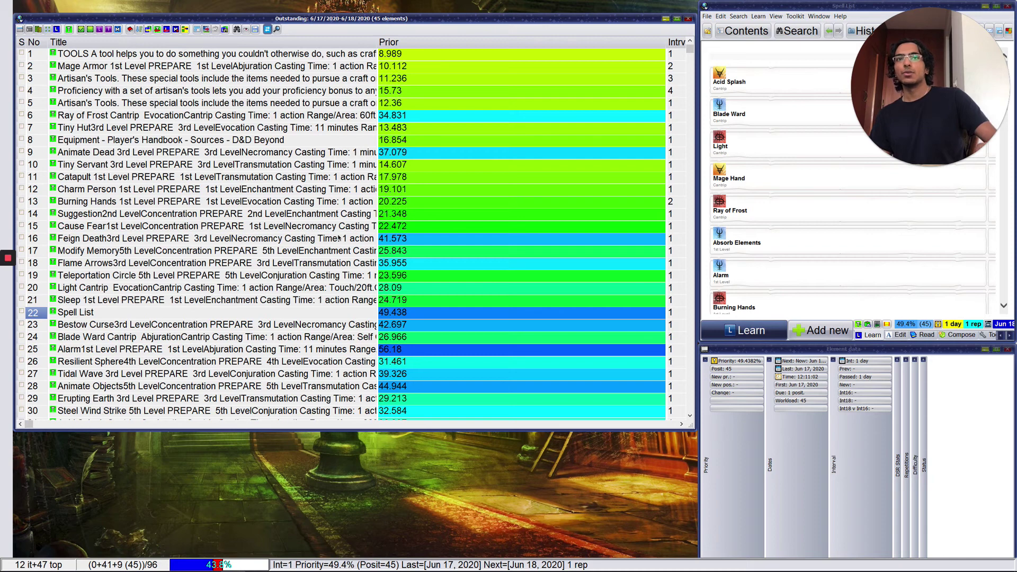
# Step: View Tools and Absorb Elements from the outstanding list, then move down to Mage Armor
pyautogui.click(257, 55)
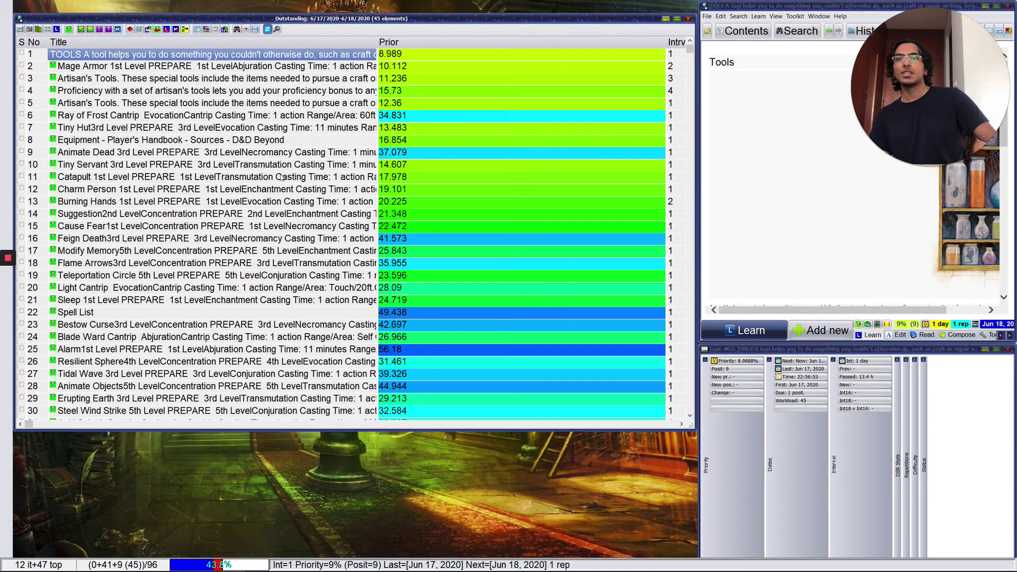
pyautogui.scroll(-5, 658, 423)
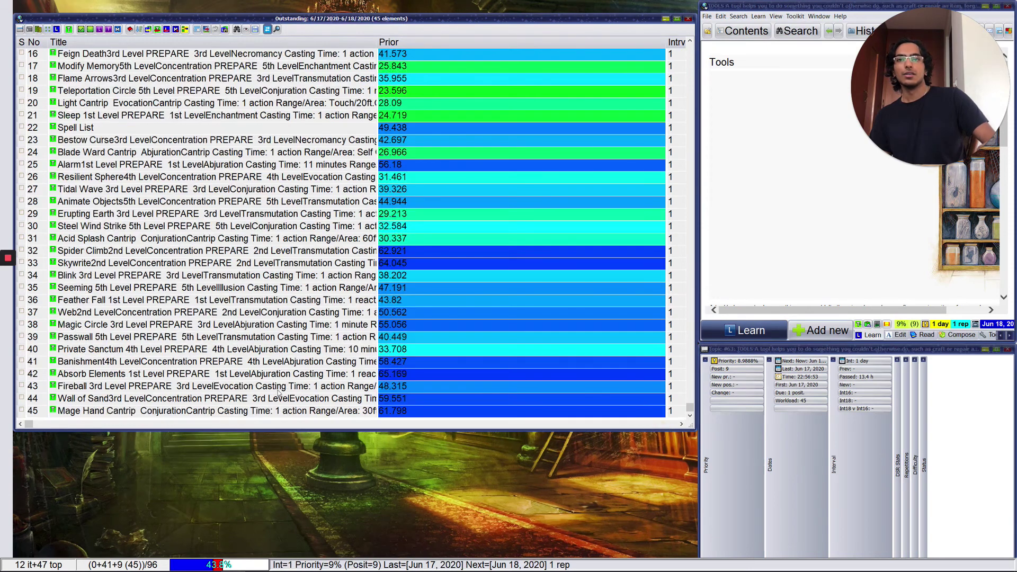
pyautogui.click(168, 377)
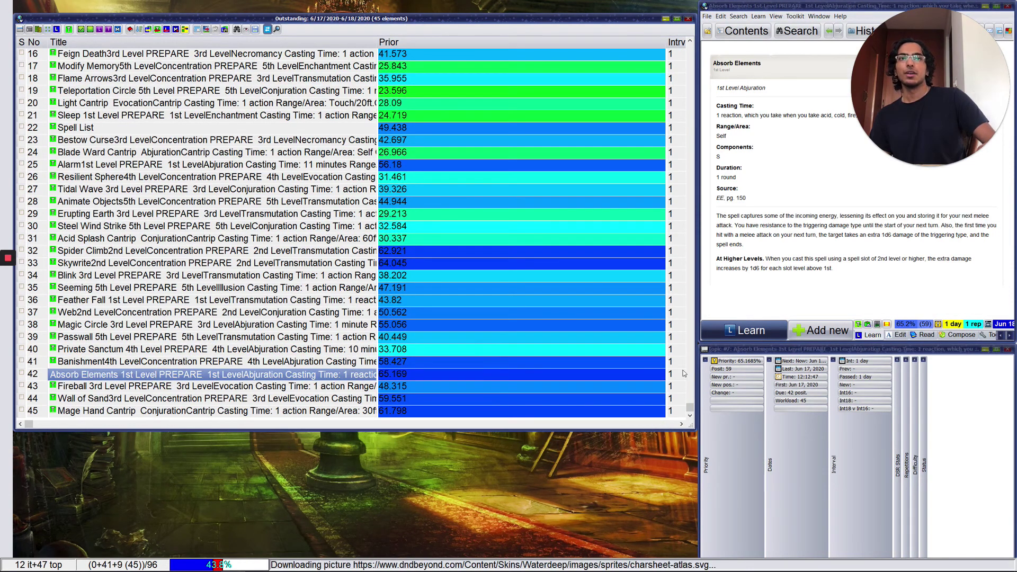
pyautogui.moveTo(690, 407); pyautogui.dragTo(690, 58)
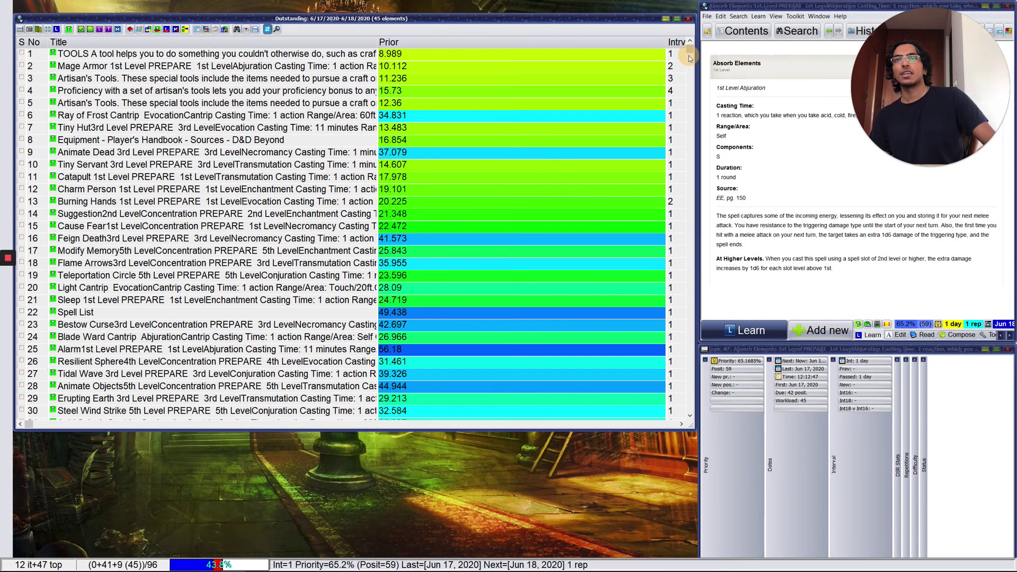
pyautogui.click(182, 56)
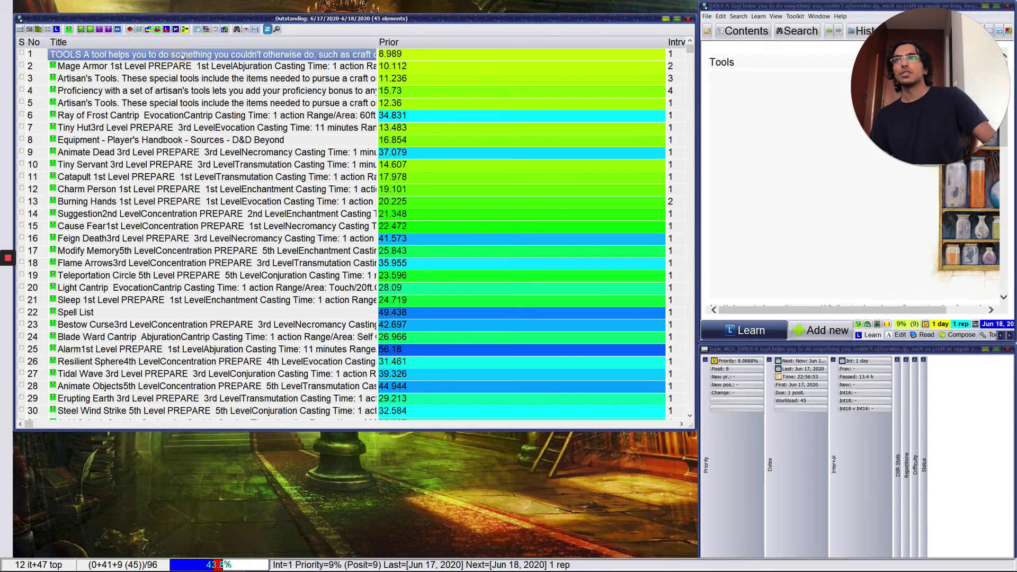
pyautogui.press('Down')
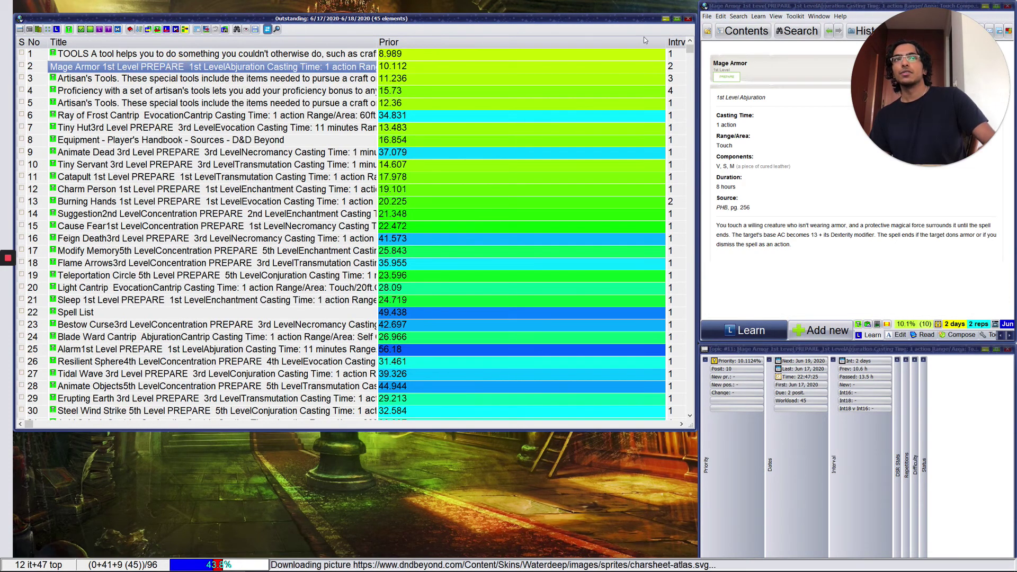
# Step: Show the Mage Armor topic in the main element window beside the knowledge tree
pyautogui.click(677, 19)
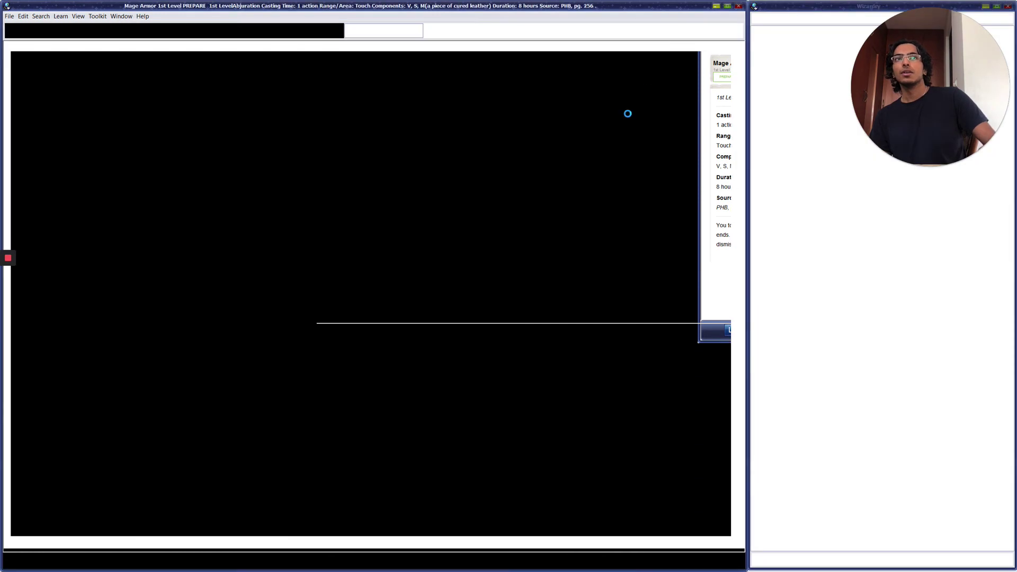
pyautogui.click(234, 311)
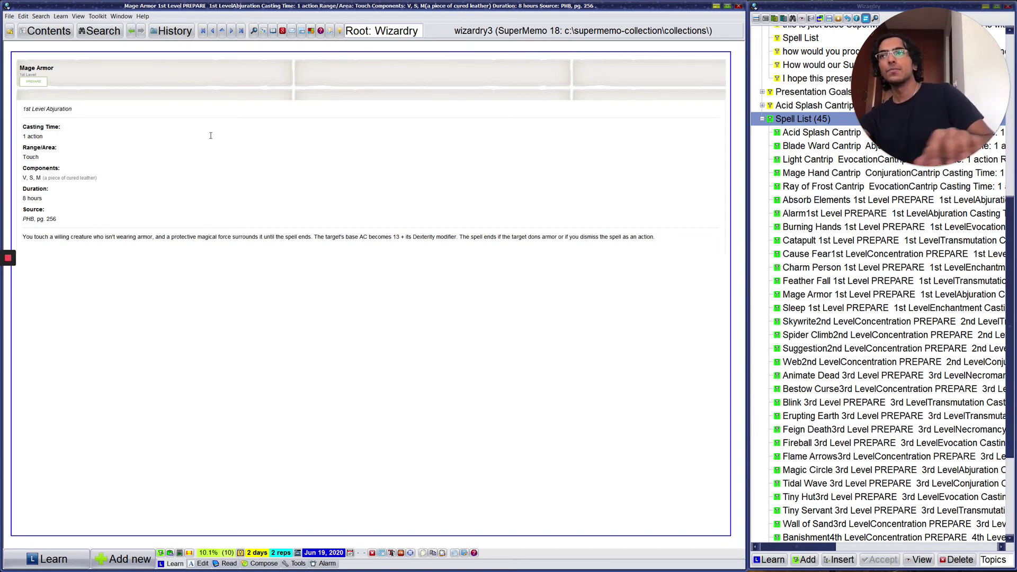
# Step: Extract Mage Armor's AC description paragraph and its spell details as two separate elements
pyautogui.moveTo(21, 233); pyautogui.dragTo(665, 233)
pyautogui.hotkey('alt', 'x')
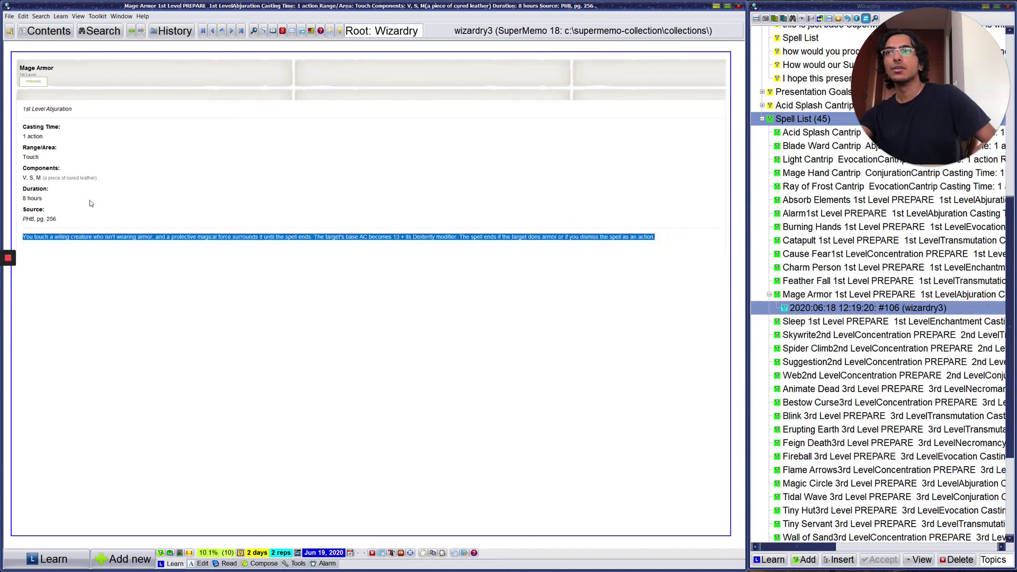
pyautogui.moveTo(57, 220); pyautogui.dragTo(18, 64)
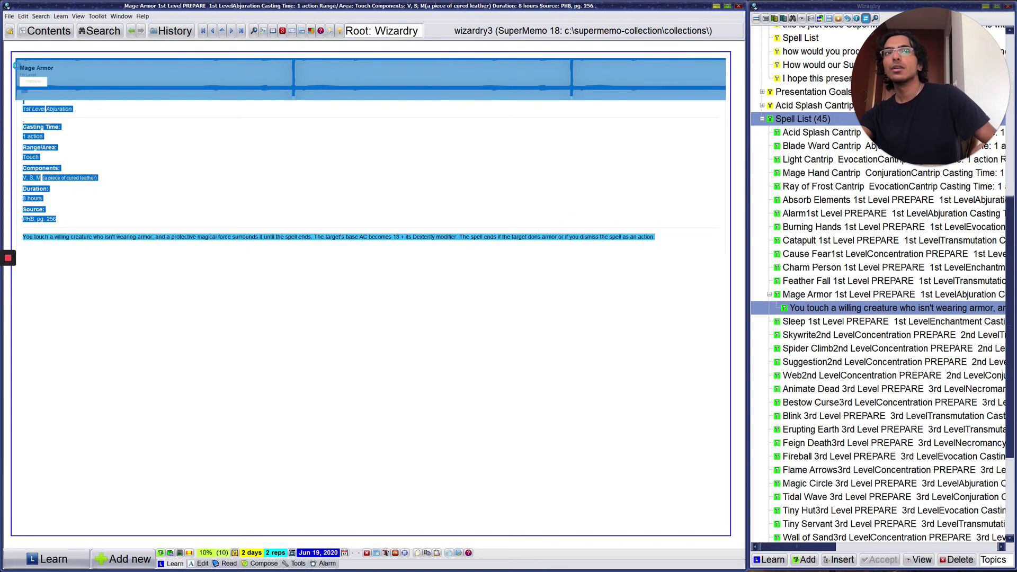
pyautogui.hotkey('alt', 'x')
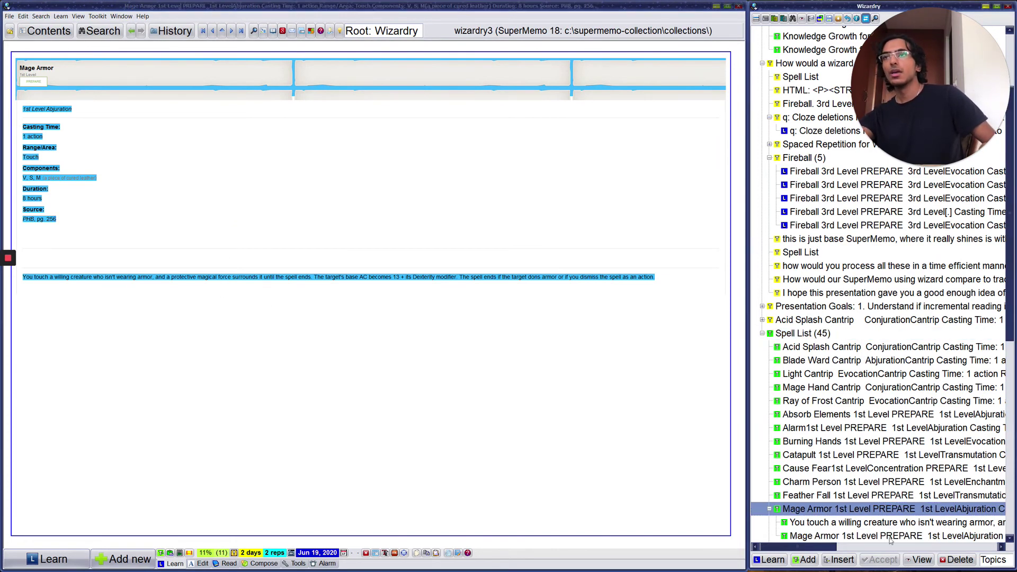
pyautogui.scroll(-3, 846, 405)
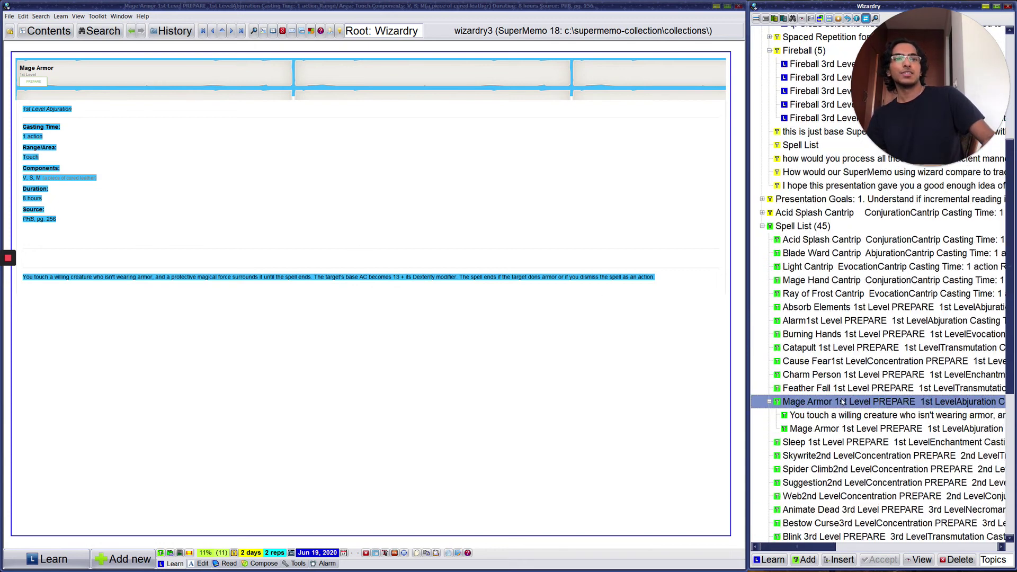
pyautogui.click(793, 413)
# Step: Switch between the description extract, spell-details extract and parent Mage Armor topic in the tree
pyautogui.click(799, 429)
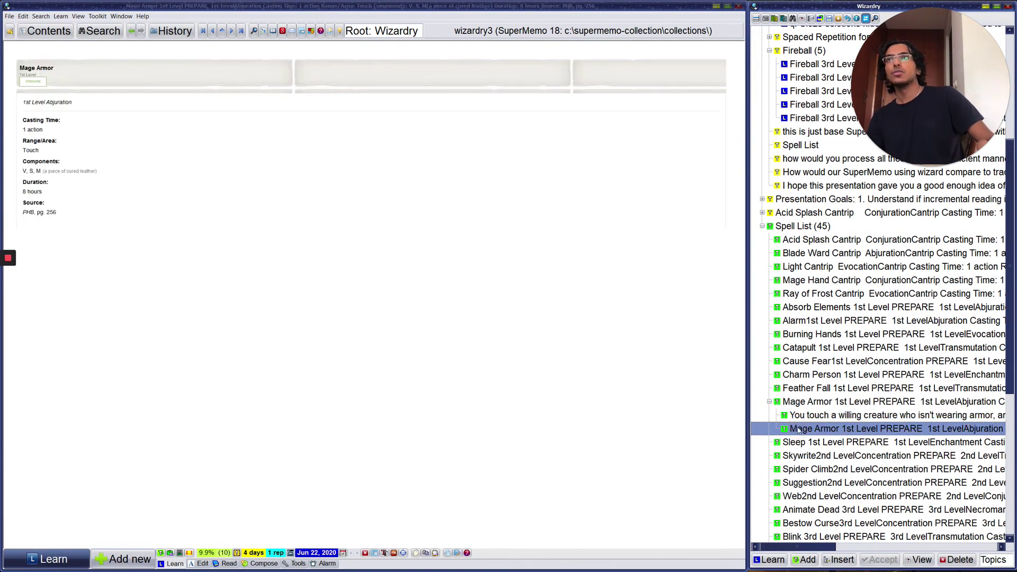
pyautogui.click(794, 415)
pyautogui.click(790, 401)
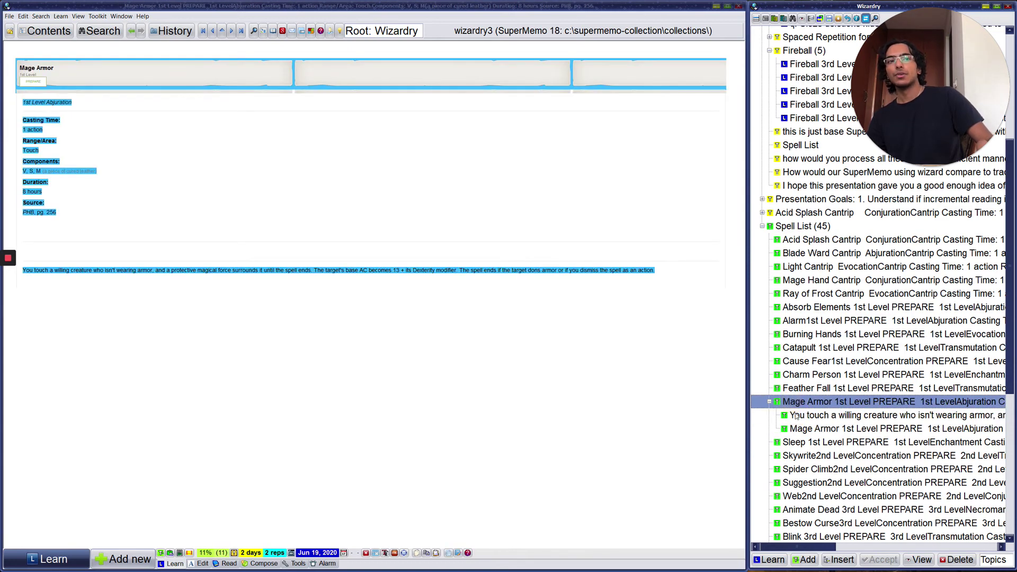
pyautogui.click(796, 417)
pyautogui.click(798, 429)
pyautogui.click(791, 404)
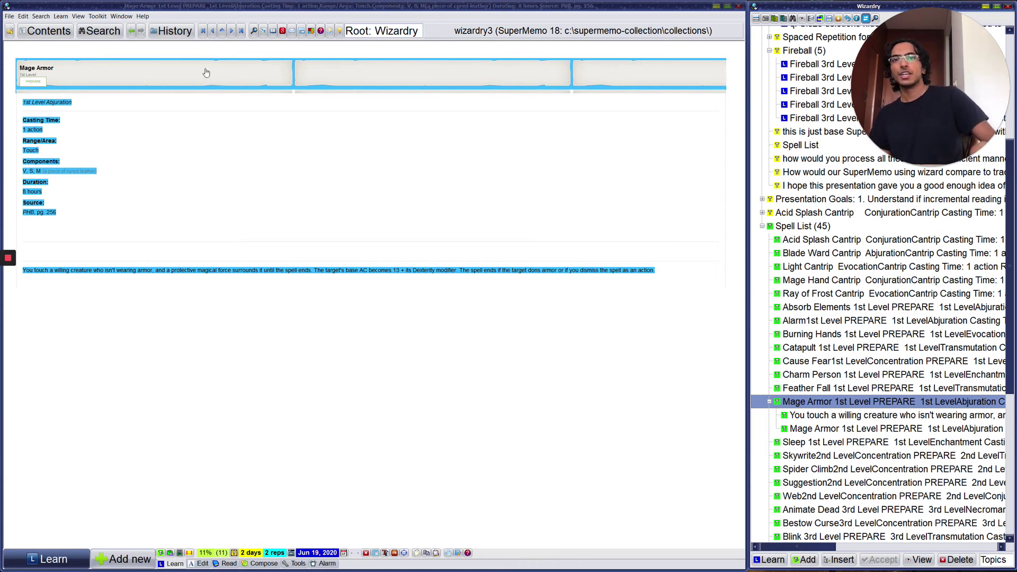
pyautogui.click(801, 416)
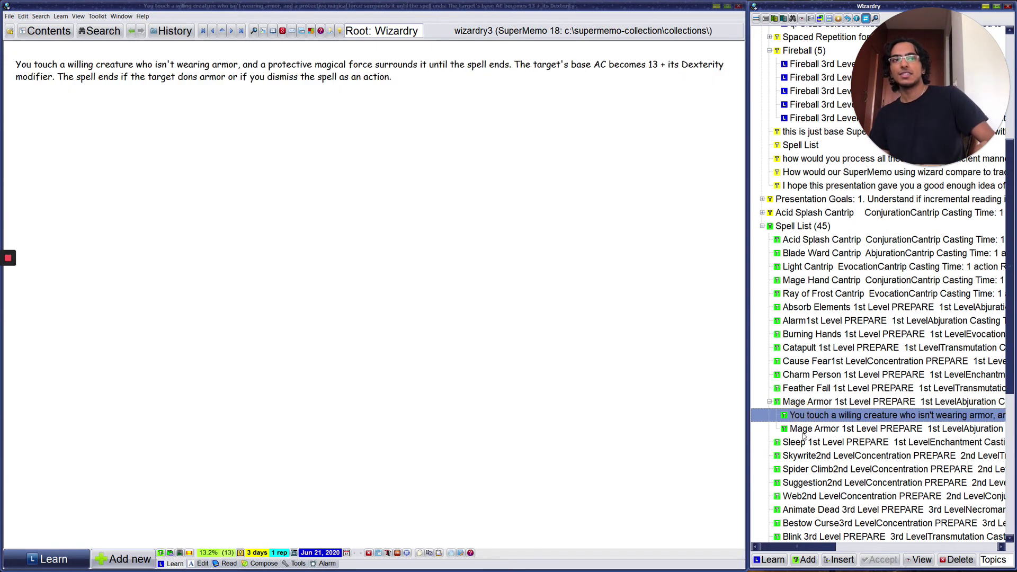
pyautogui.click(776, 426)
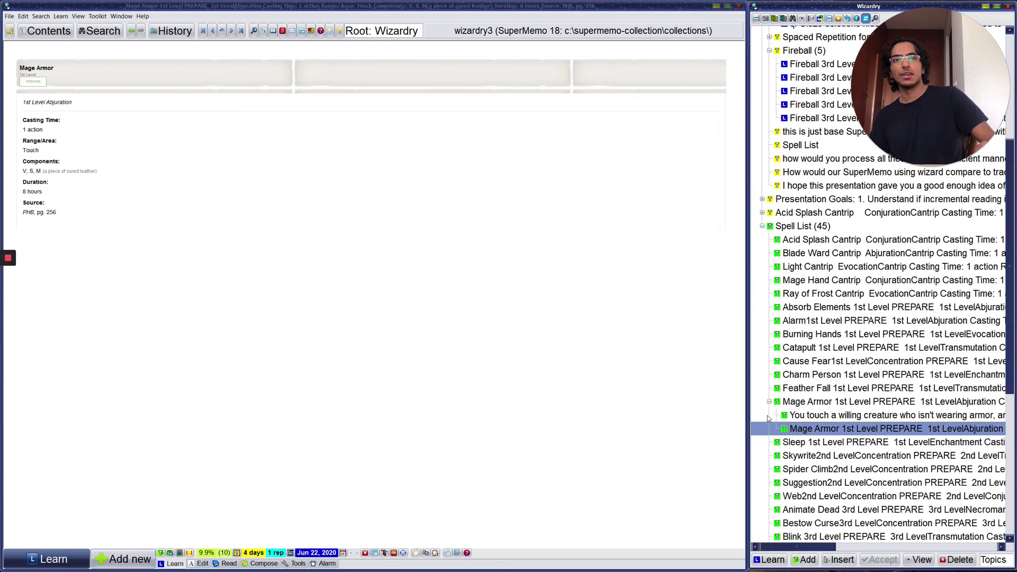
# Step: Open the description extract's text, then return to the parent Mage Armor topic
pyautogui.click(795, 418)
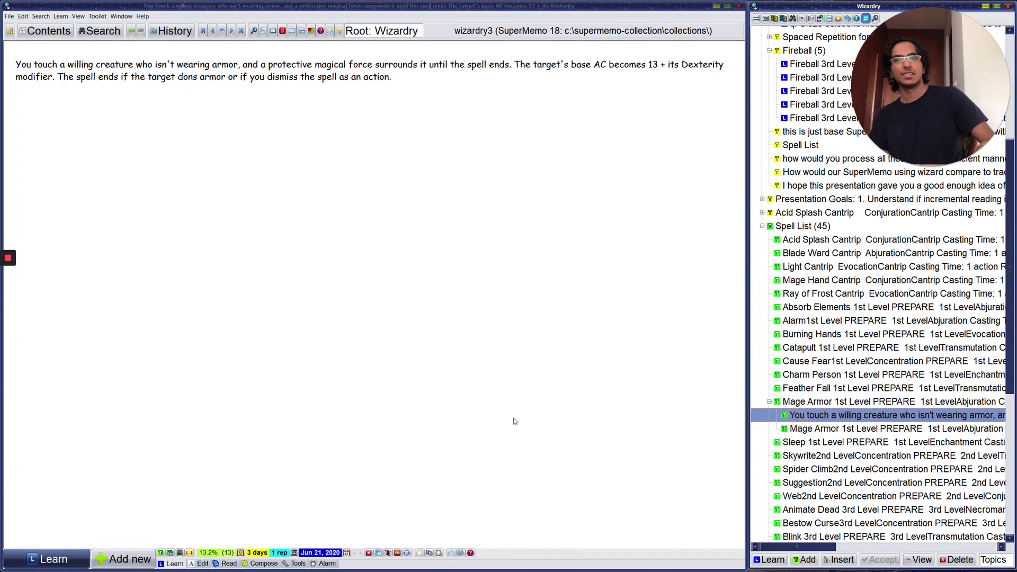
pyautogui.click(458, 405)
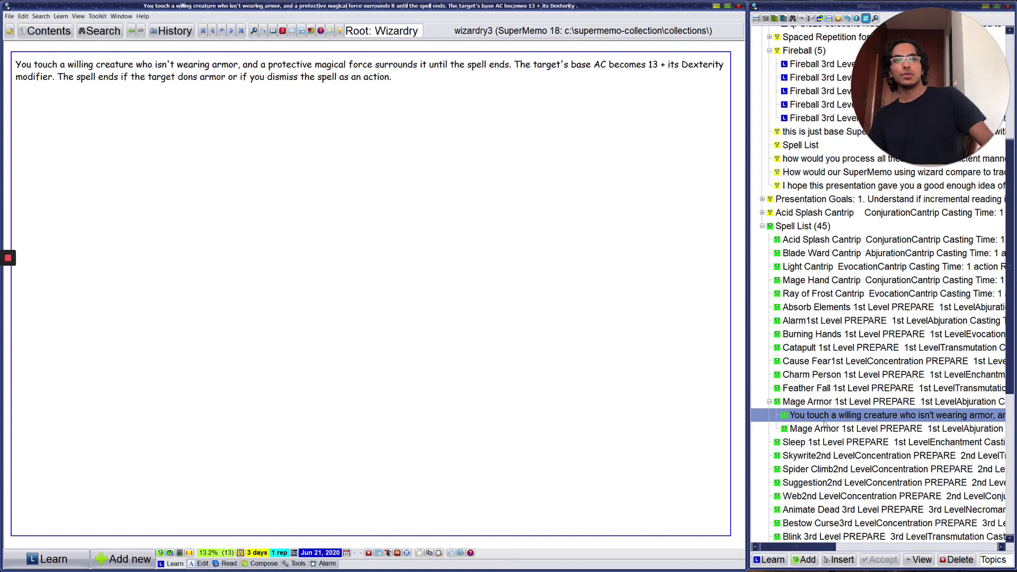
pyautogui.click(799, 403)
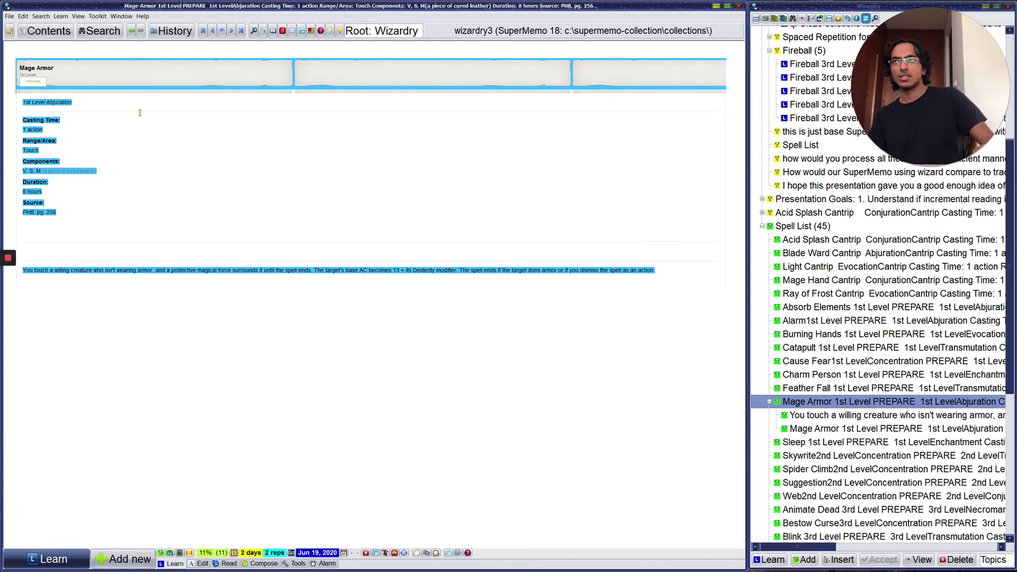
# Step: Start a Learn session and go through the Tools and Mage Armor repetitions
pyautogui.click(27, 556)
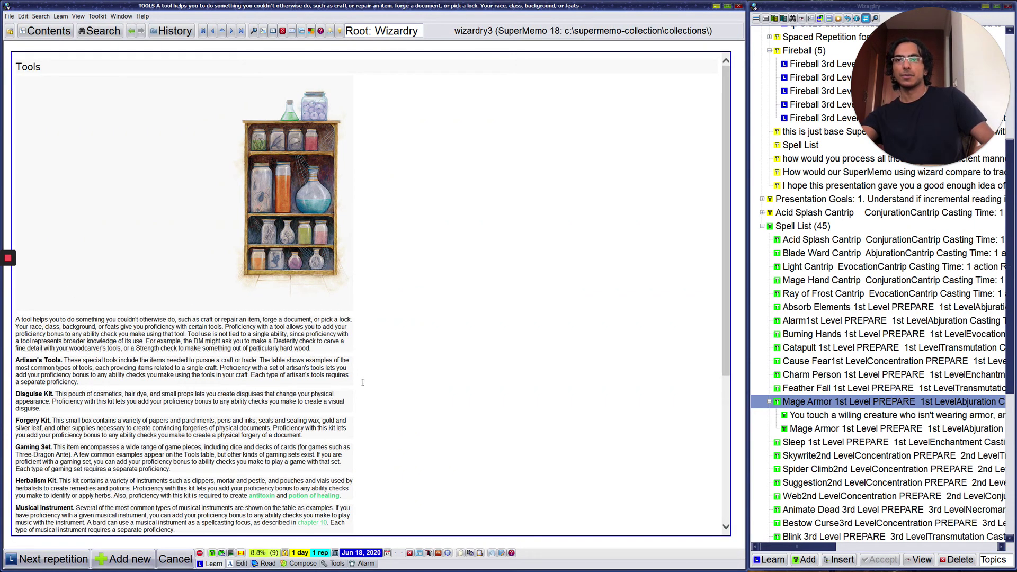
pyautogui.click(129, 374)
pyautogui.click(99, 365)
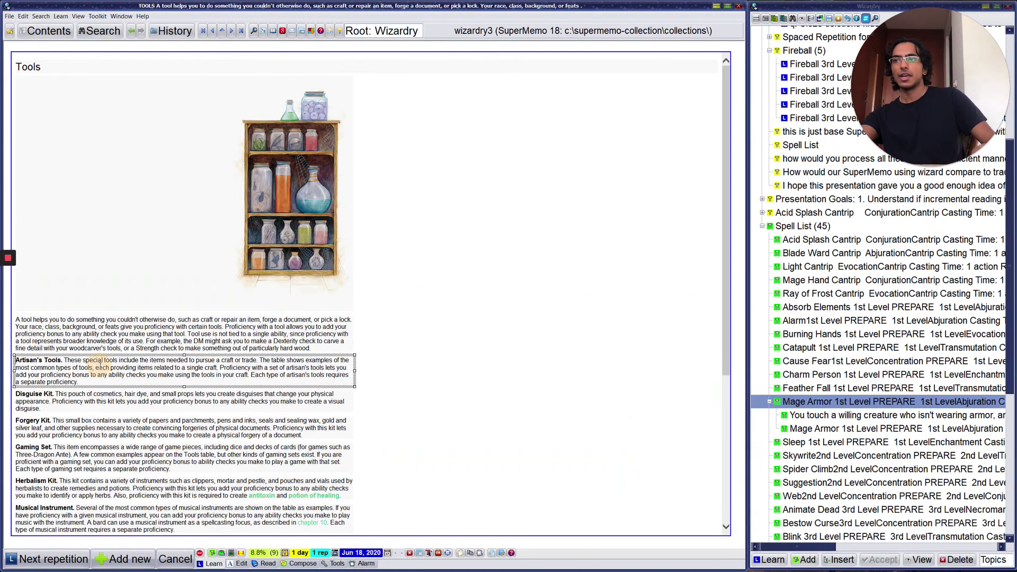
pyautogui.click(55, 557)
pyautogui.click(53, 558)
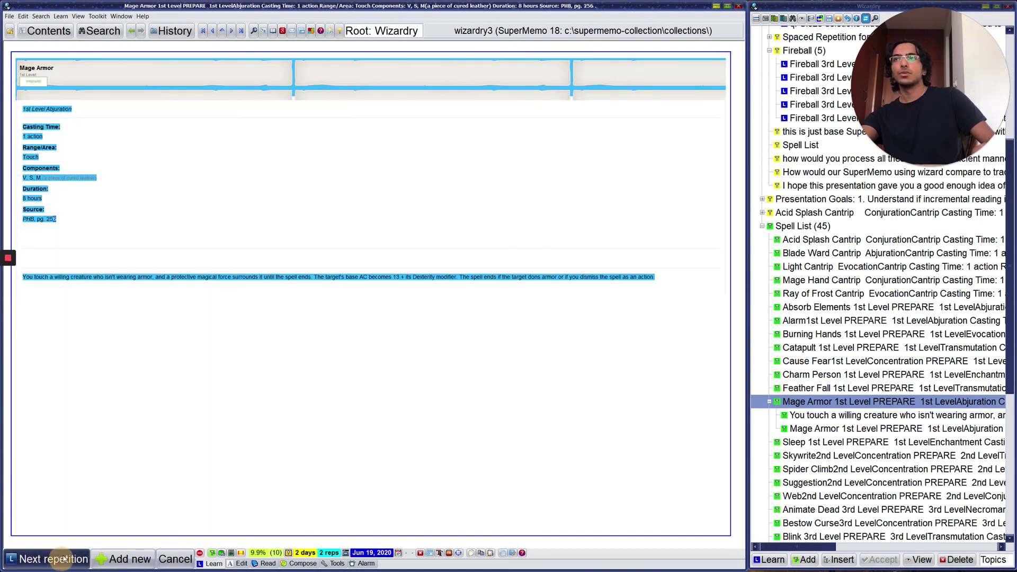
# Step: Continue past Artisan's Tools and Proficiency to the Ray of Frost cantrip
pyautogui.click(221, 285)
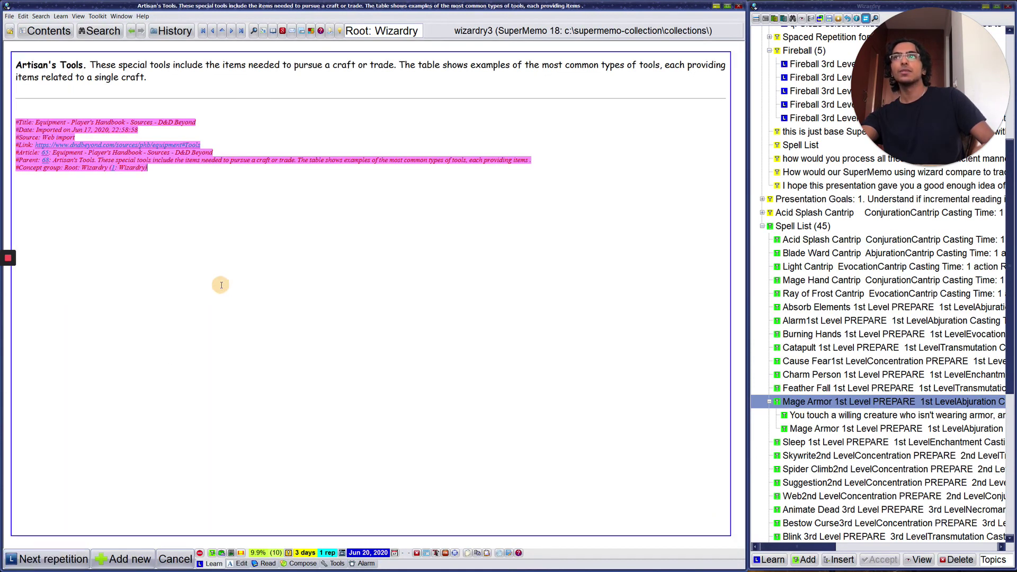
pyautogui.click(50, 558)
pyautogui.click(49, 556)
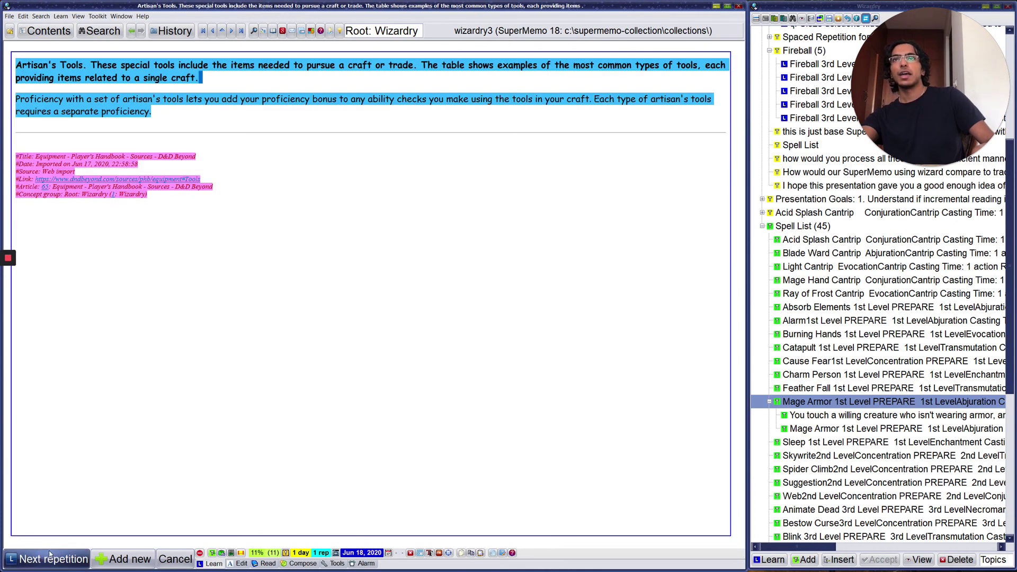
pyautogui.click(50, 556)
pyautogui.click(268, 369)
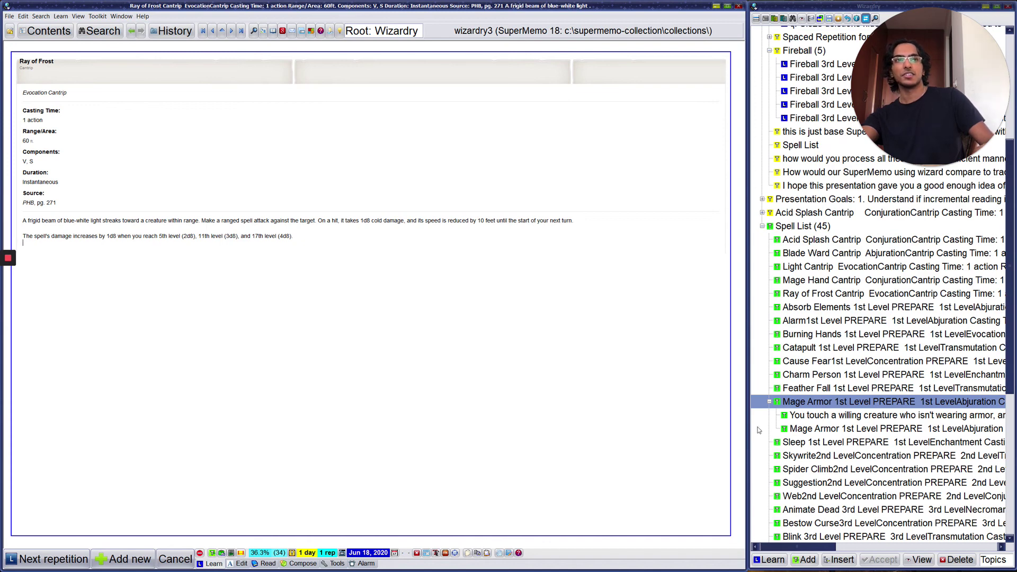
pyautogui.scroll(-4, 757, 430)
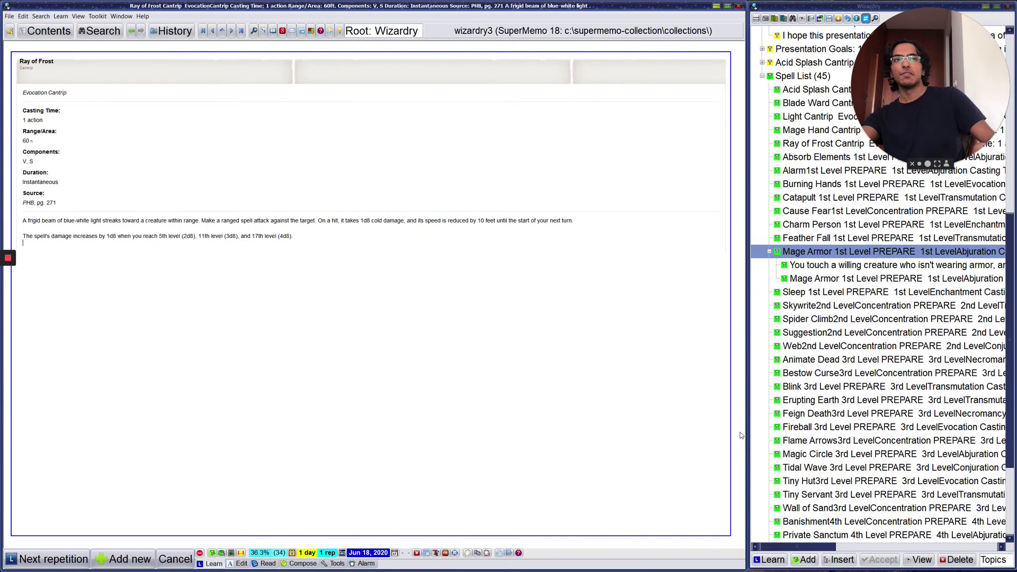
# Step: Extract the first sentence of the Mage Armor description as a shorter sub-extract
pyautogui.click(800, 264)
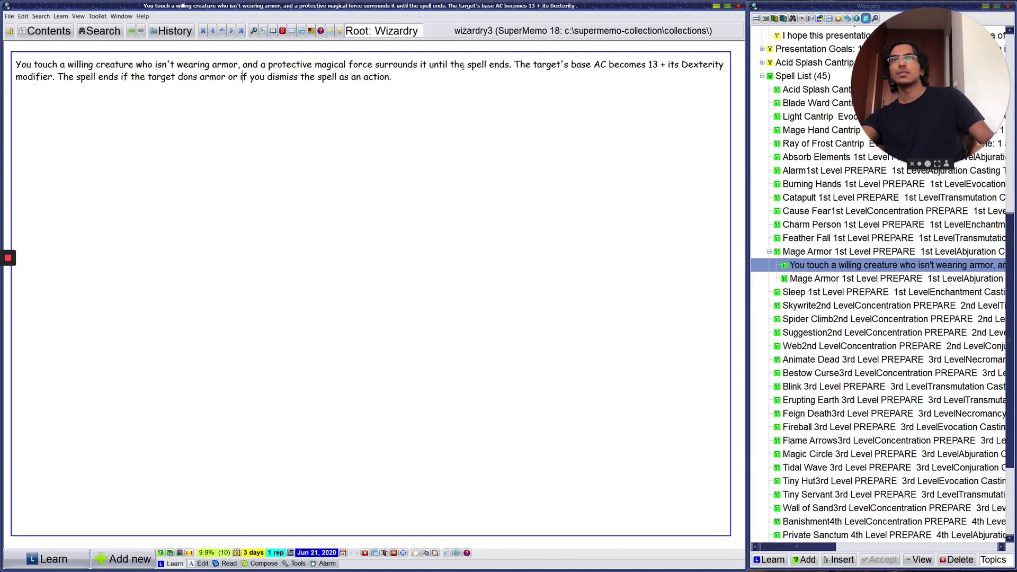
pyautogui.moveTo(510, 64); pyautogui.dragTo(16, 64)
pyautogui.hotkey('alt', 'x')
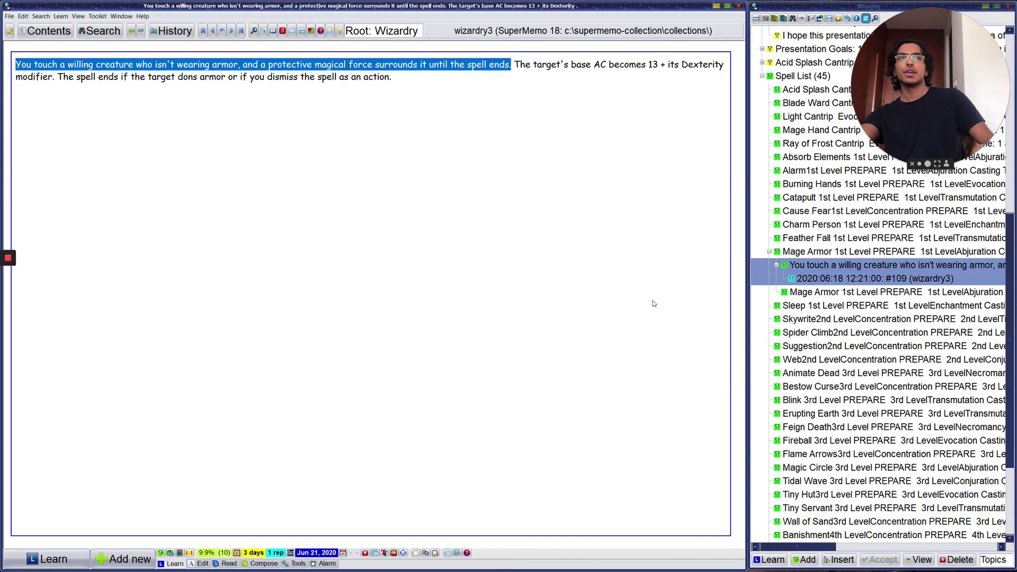
# Step: Add the line 'mage armor: applies to willing creatures' below that sentence and extract it as a child element
pyautogui.click(817, 280)
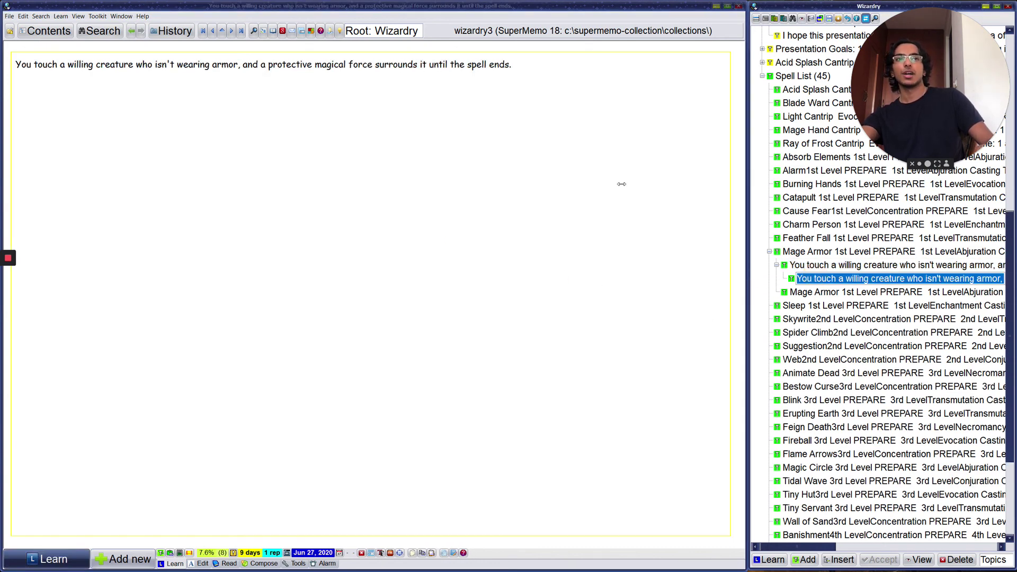
pyautogui.click(422, 177)
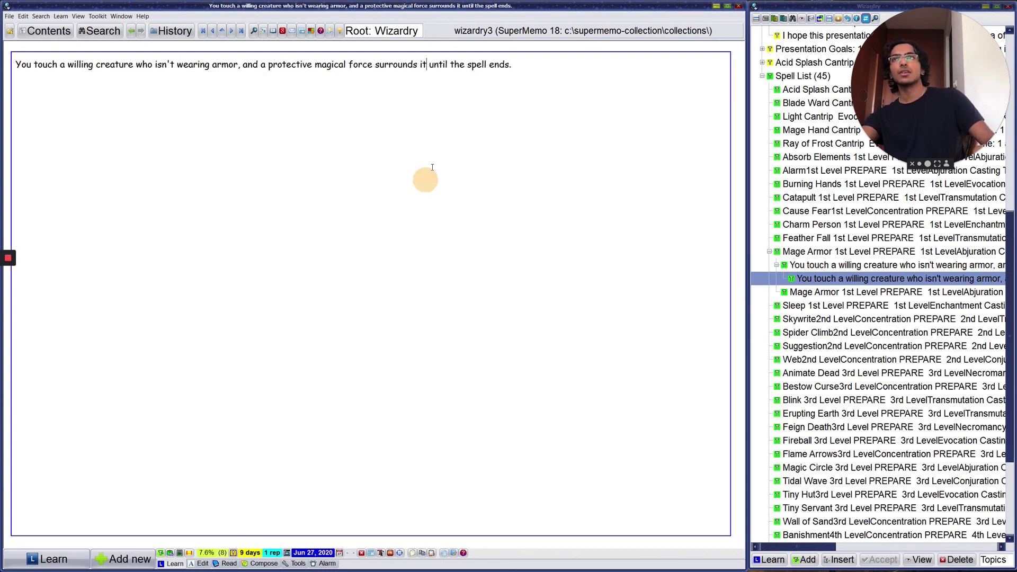
pyautogui.click(546, 54)
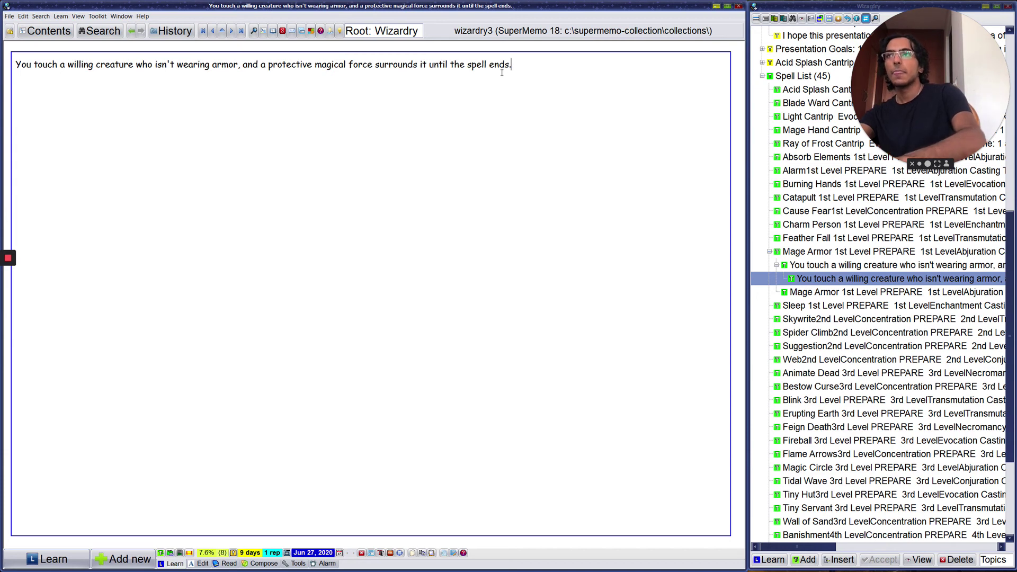
pyautogui.press('Return')
pyautogui.write('mage ')
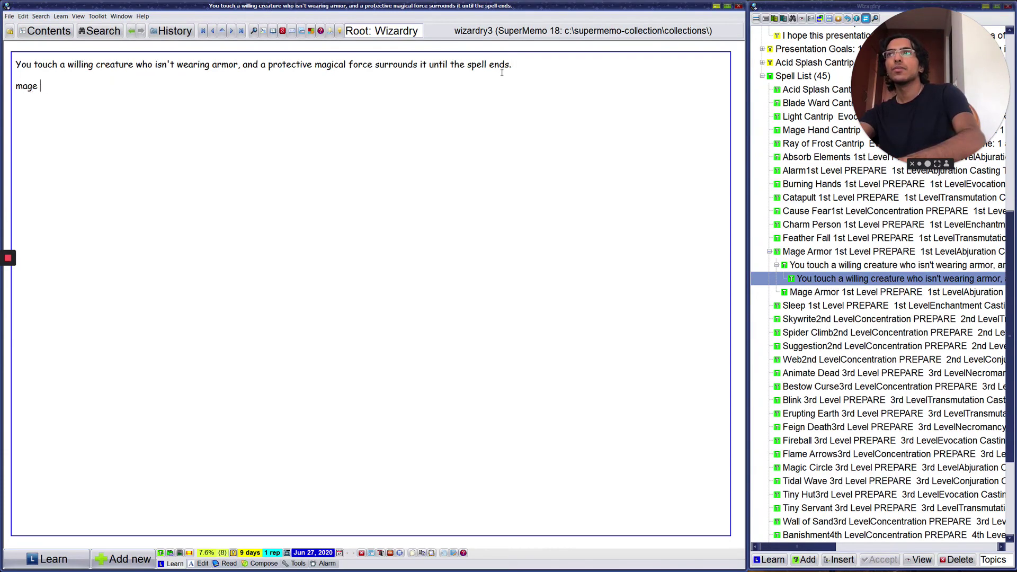
pyautogui.write('armor: applies t')
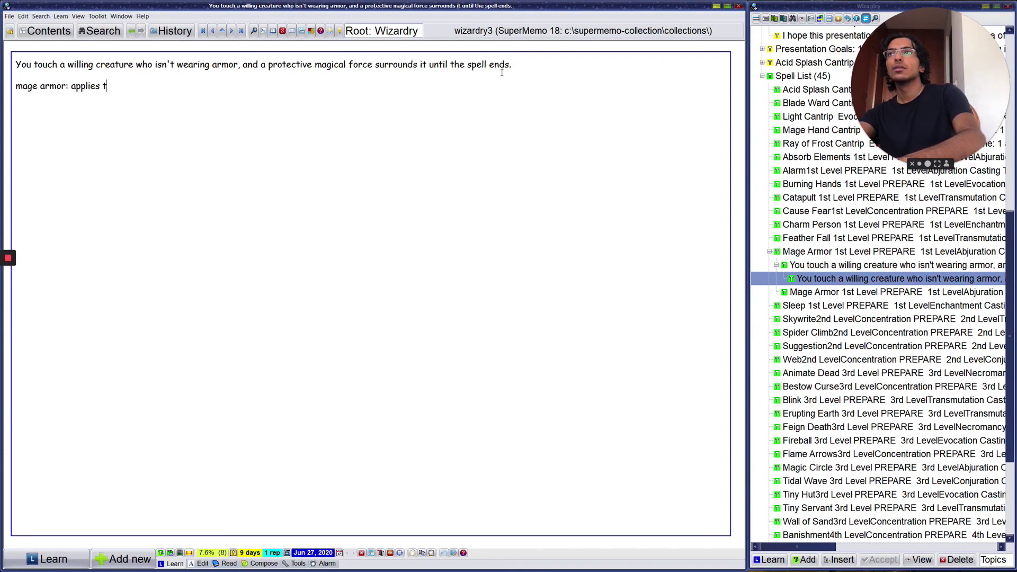
pyautogui.write('o willing creatures')
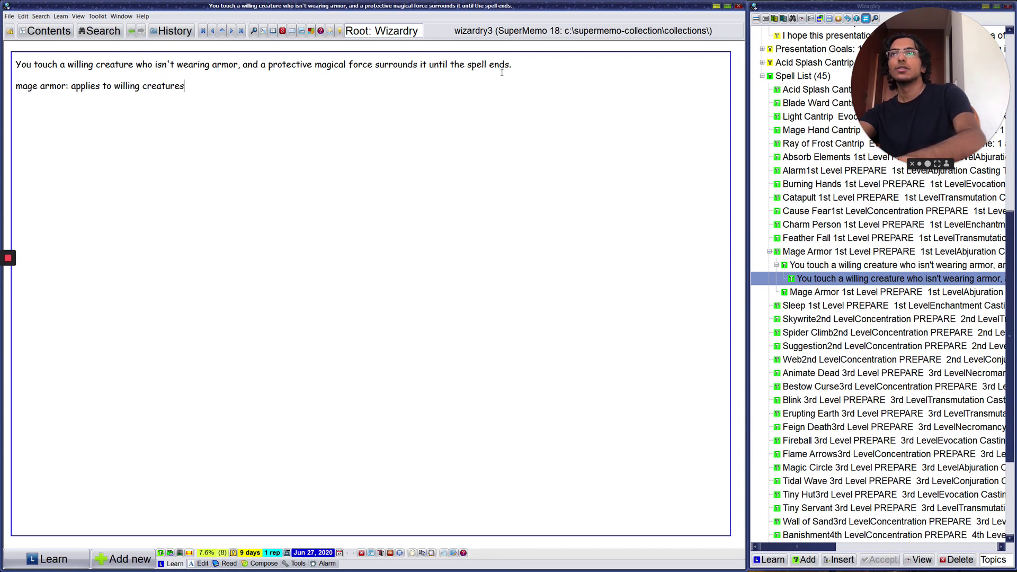
pyautogui.hotkey('shift', 'Home')
pyautogui.hotkey('alt', 'x')
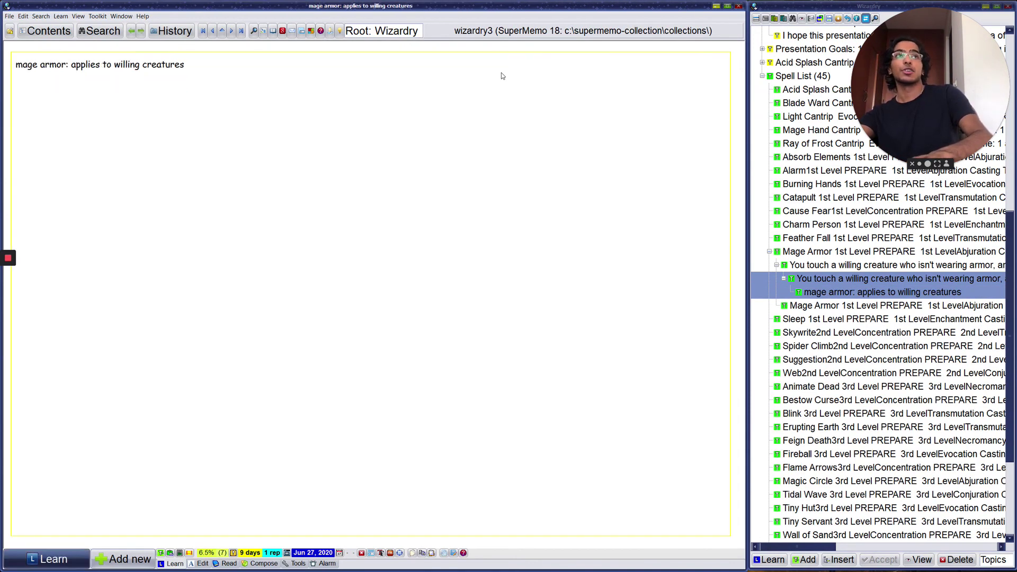
# Step: Make cloze deletions of 'willing' and 'creatures' in the one-line extract
pyautogui.press('Return')
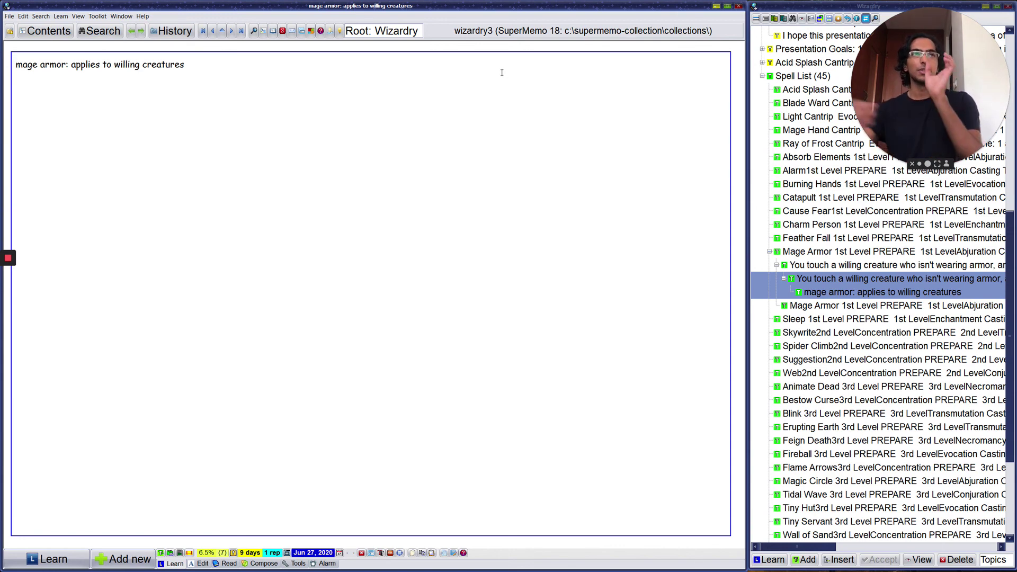
pyautogui.press('End')
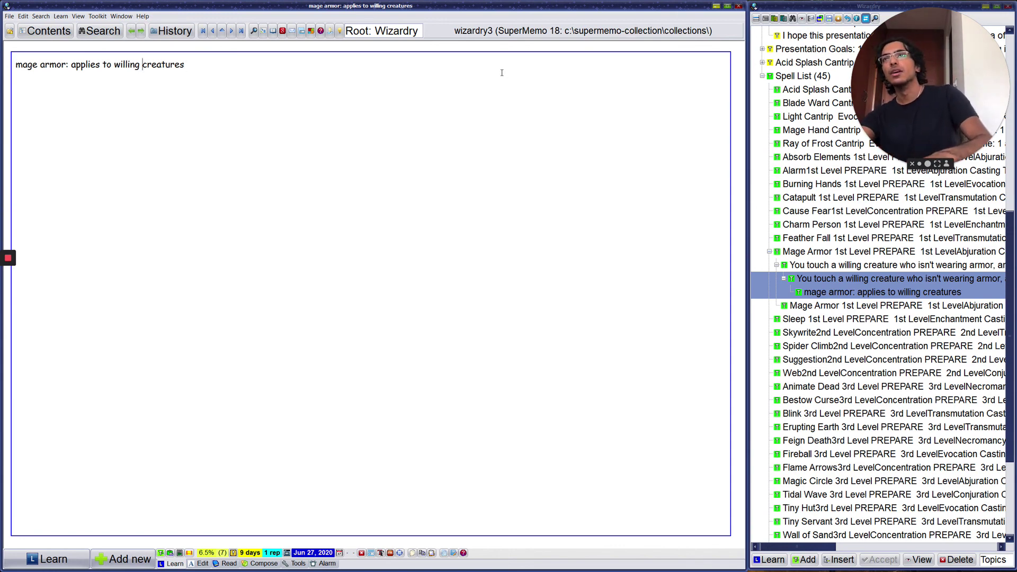
pyautogui.press('Left')
pyautogui.hotkey('ctrl', 'shift', 'Left')
pyautogui.hotkey('alt', 'z')
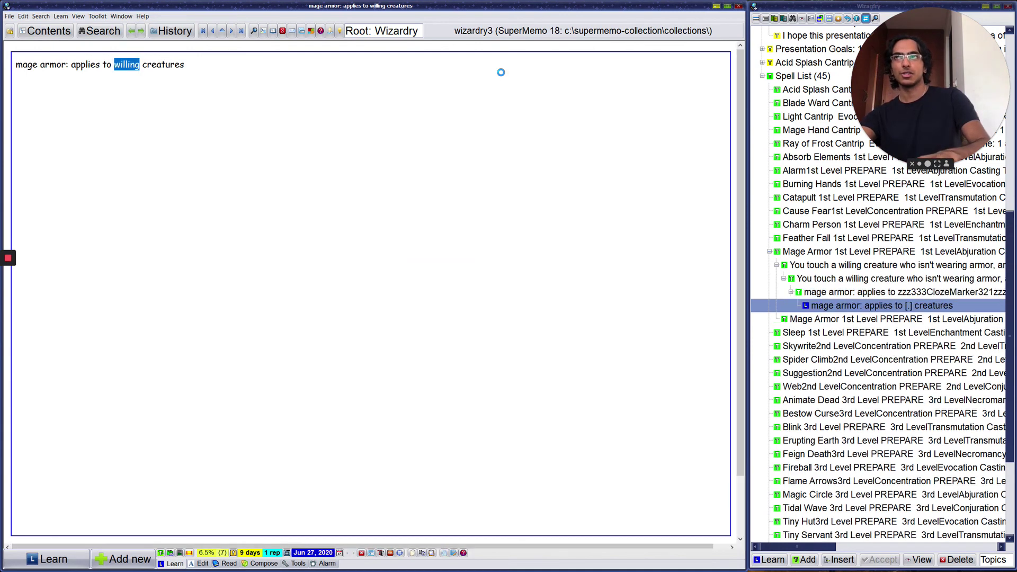
pyautogui.hotkey('ctrl', 'shift', 'Right')
pyautogui.hotkey('alt', 'z')
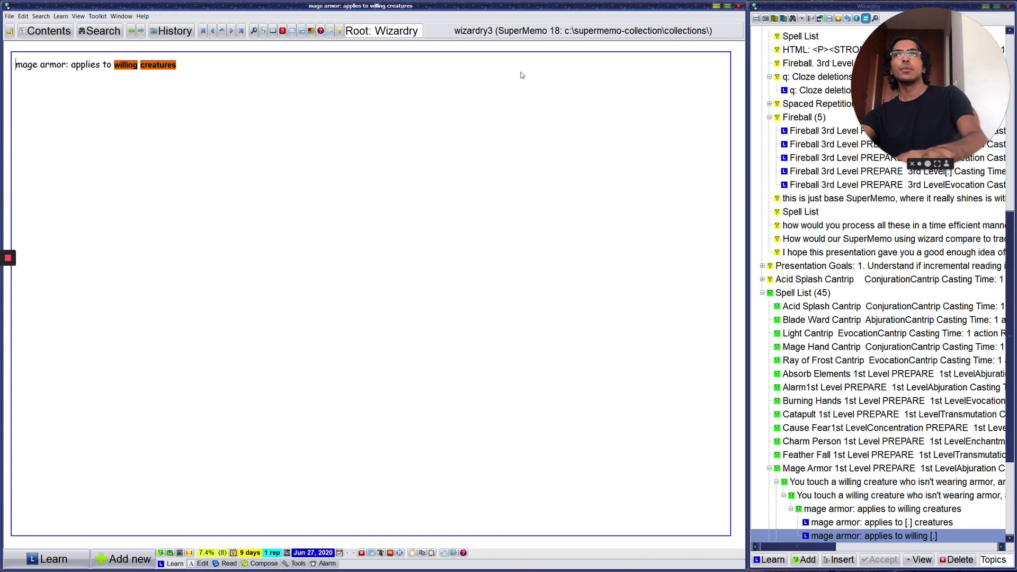
# Step: Undo the accidental overwrite of 'armor', then make 'armor' a cloze deletion too
pyautogui.hotkey('ctrl', 'shift', 'Left')
pyautogui.write('z')
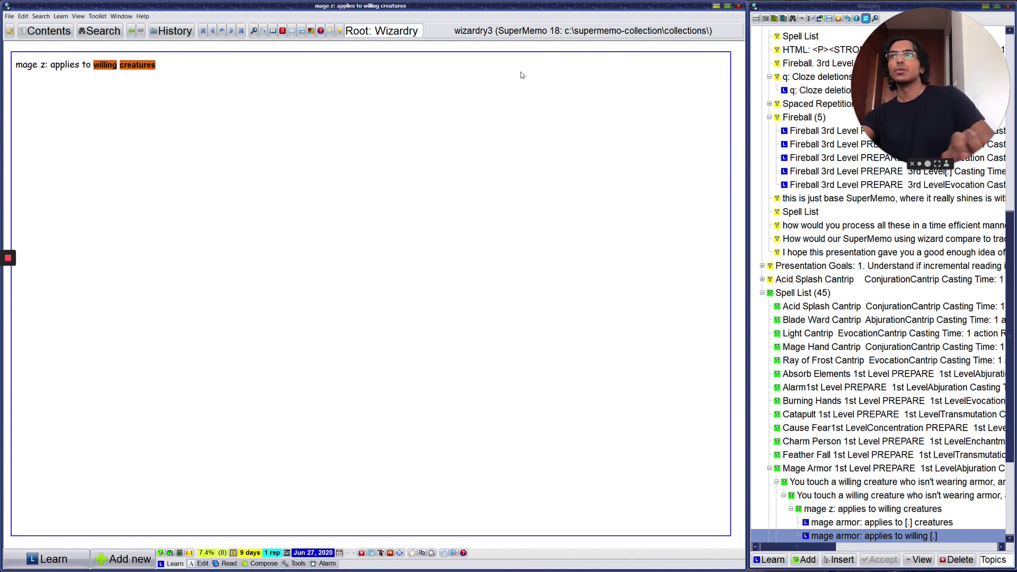
pyautogui.hotkey('ctrl', 'z')
pyautogui.hotkey('alt', 'z')
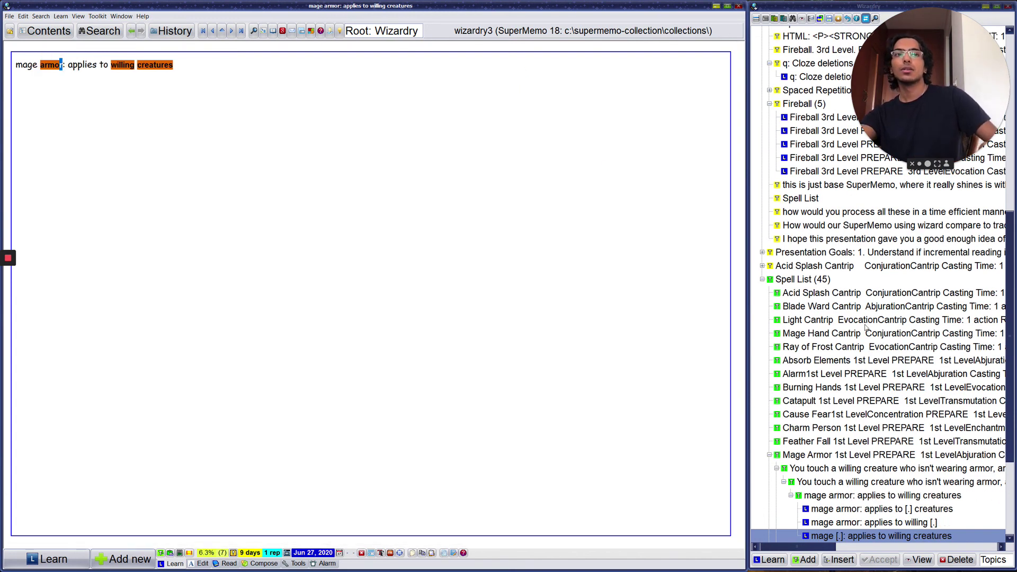
# Step: Glance at the willing and creatures cloze items, then open the original Mage Armor article
pyautogui.click(848, 372)
pyautogui.click(841, 359)
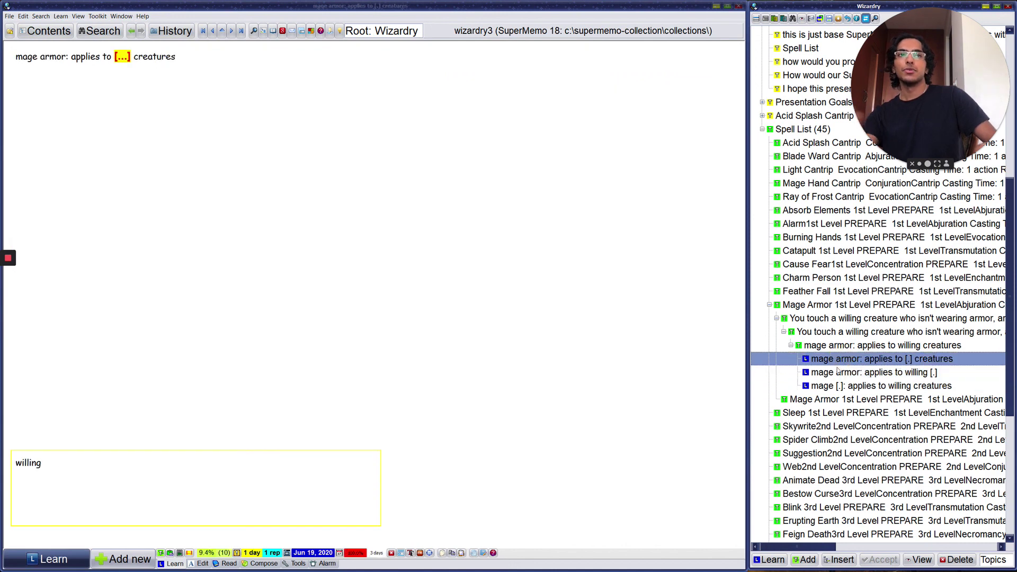
pyautogui.click(834, 373)
pyautogui.click(796, 308)
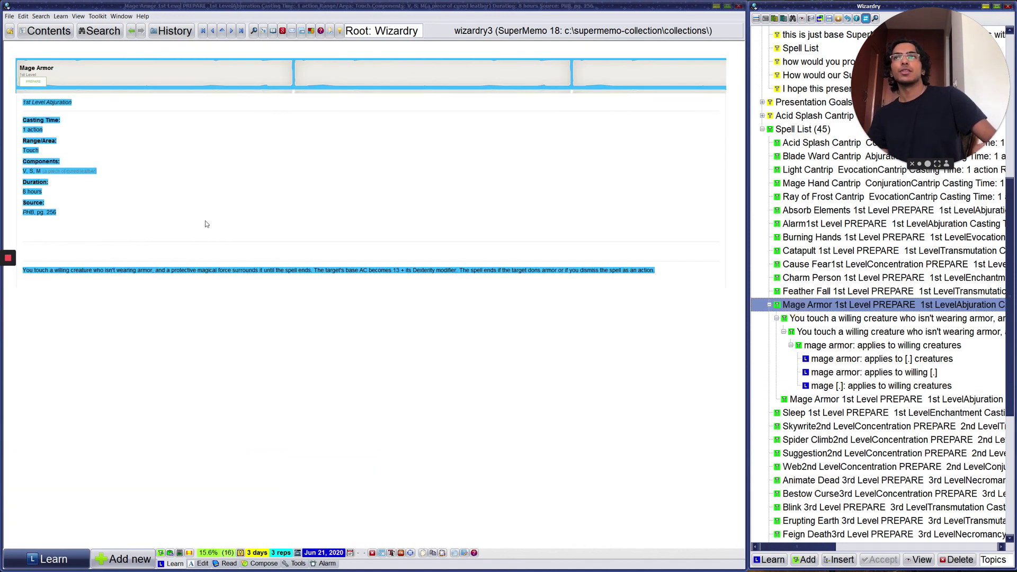
# Step: Review the willing, creatures and mage cloze items, then return to the Mage Armor article
pyautogui.click(844, 372)
pyautogui.click(842, 359)
pyautogui.click(842, 385)
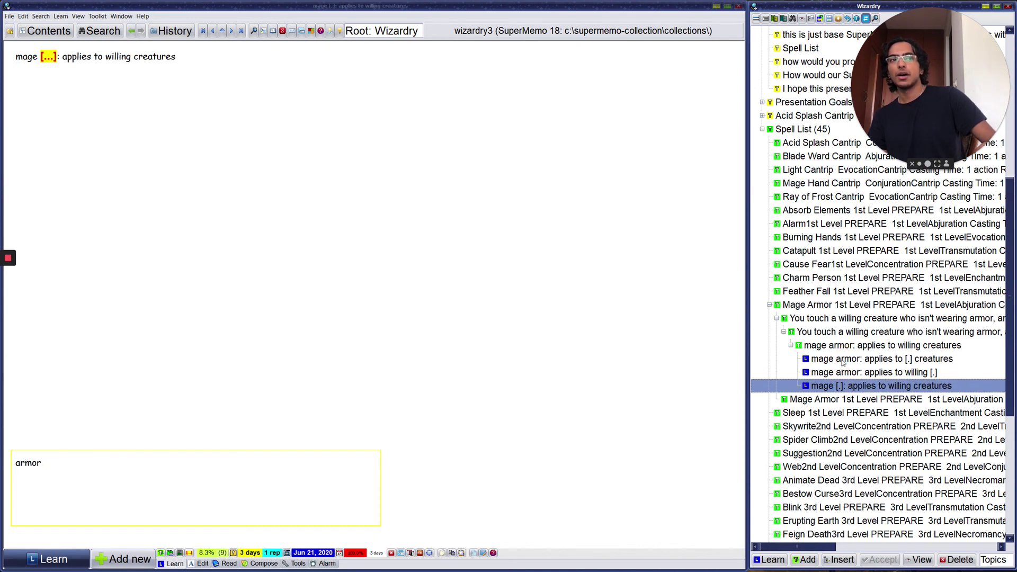
pyautogui.click(841, 360)
pyautogui.click(843, 372)
pyautogui.click(845, 383)
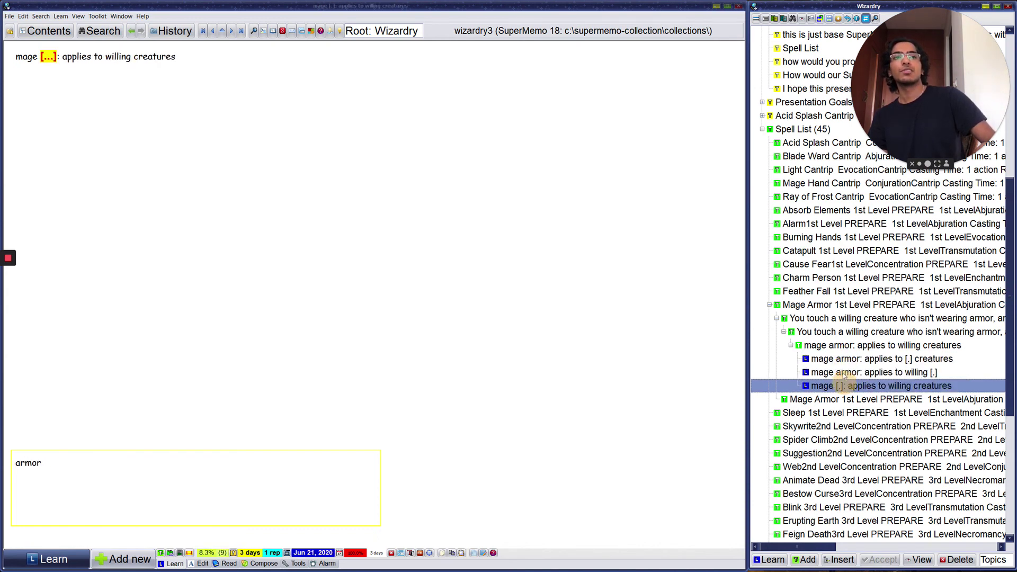
pyautogui.click(840, 360)
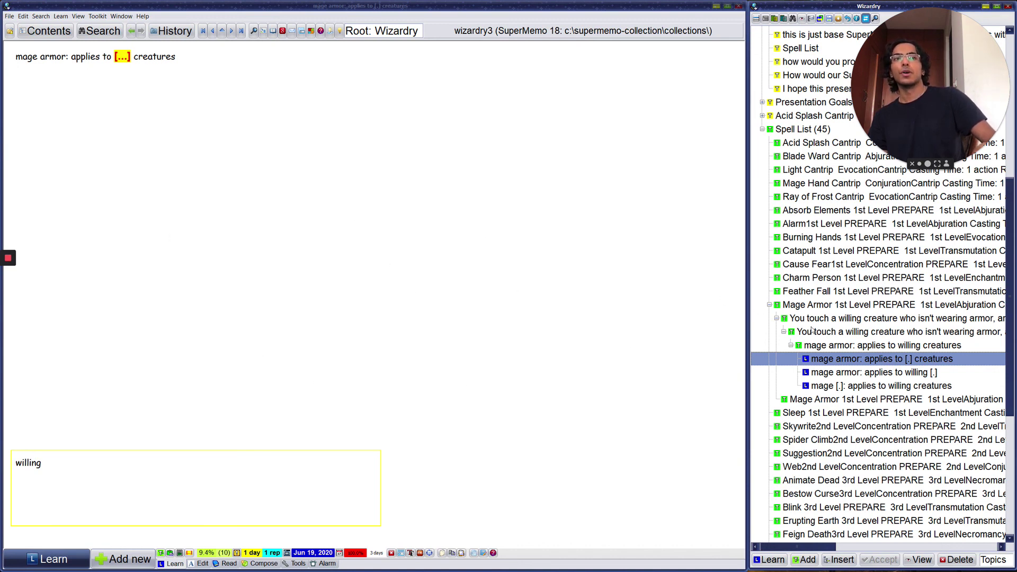
pyautogui.click(831, 305)
pyautogui.scroll(-2, 900, 302)
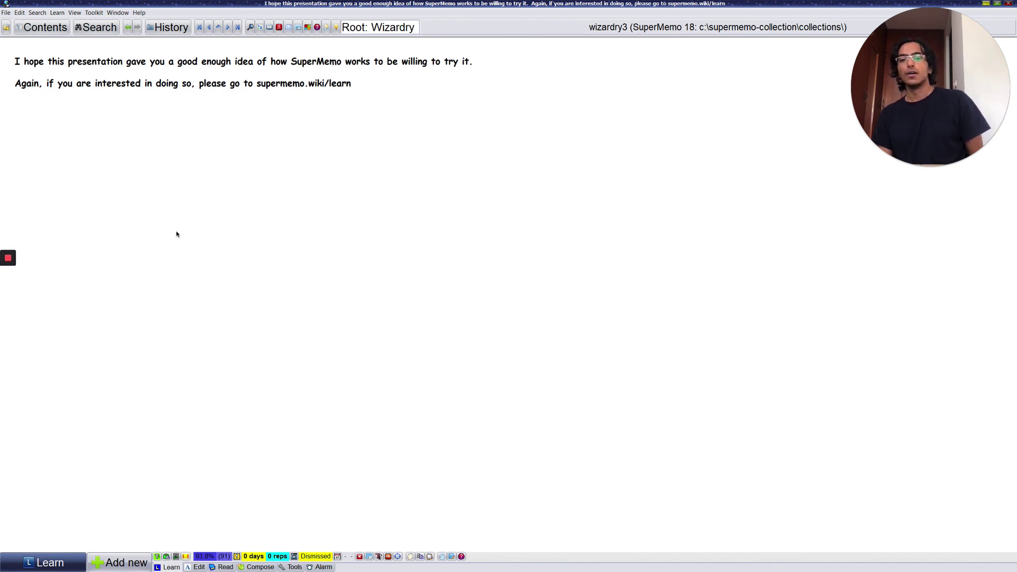
# Step: Type the presenter's e-mail address on a new line below the supermemo.wiki/learn sentence
pyautogui.click(176, 232)
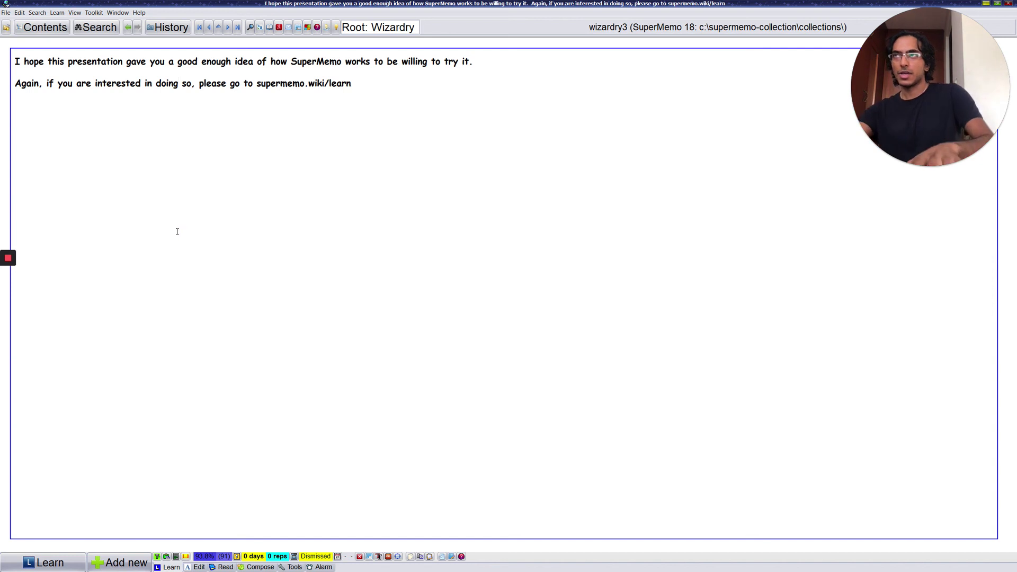
pyautogui.press('Return')
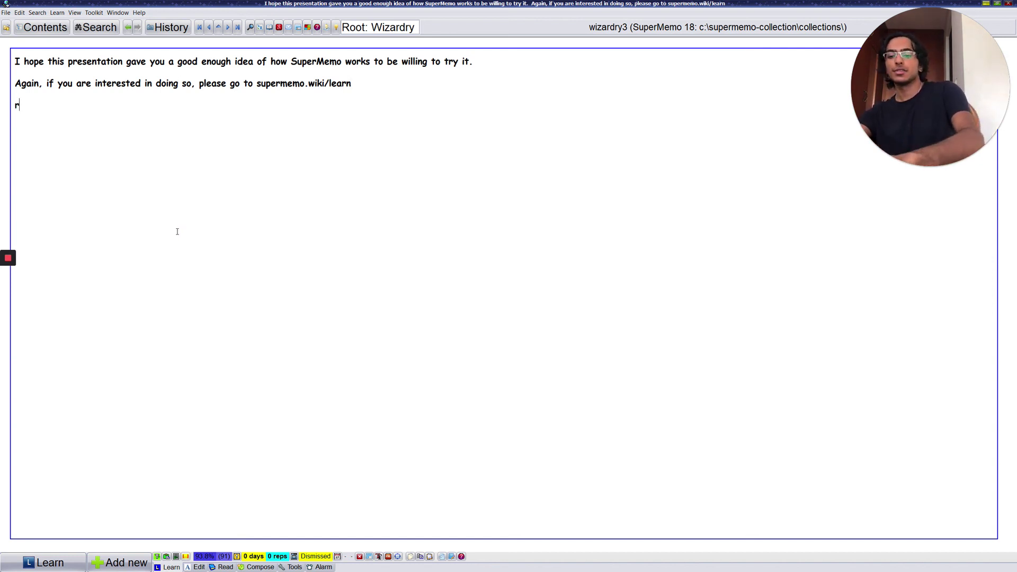
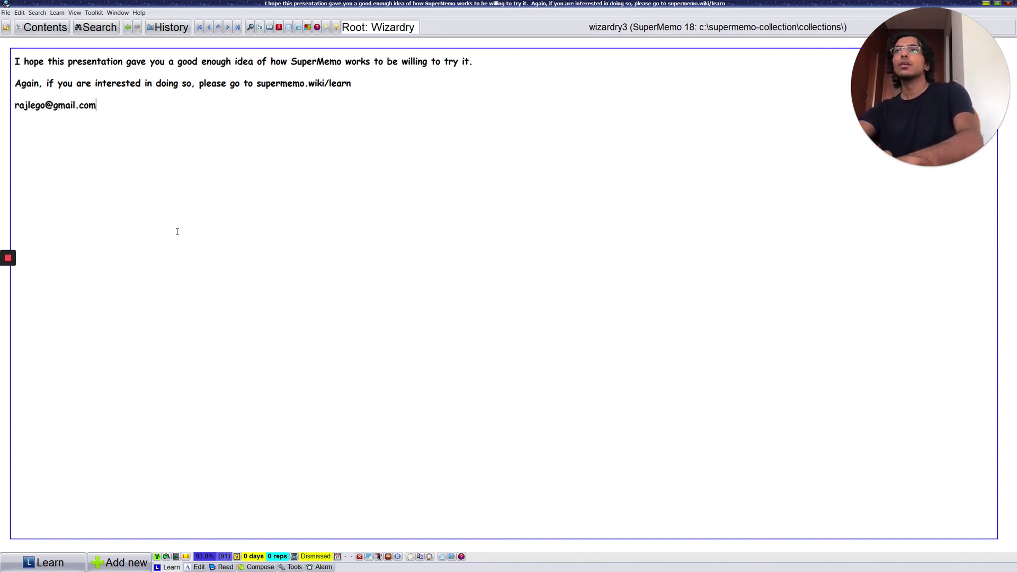